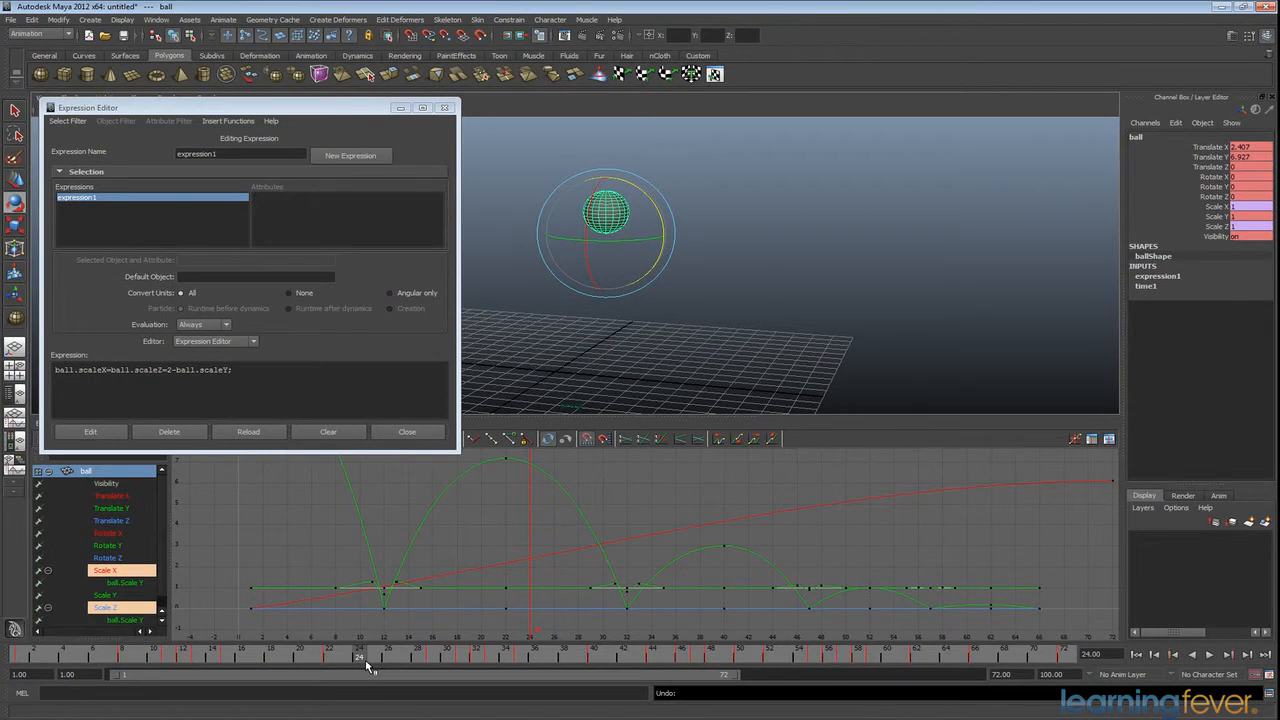
# Step: Close the expression editor and return the ball animation to frame 1
pyautogui.click(60, 378)
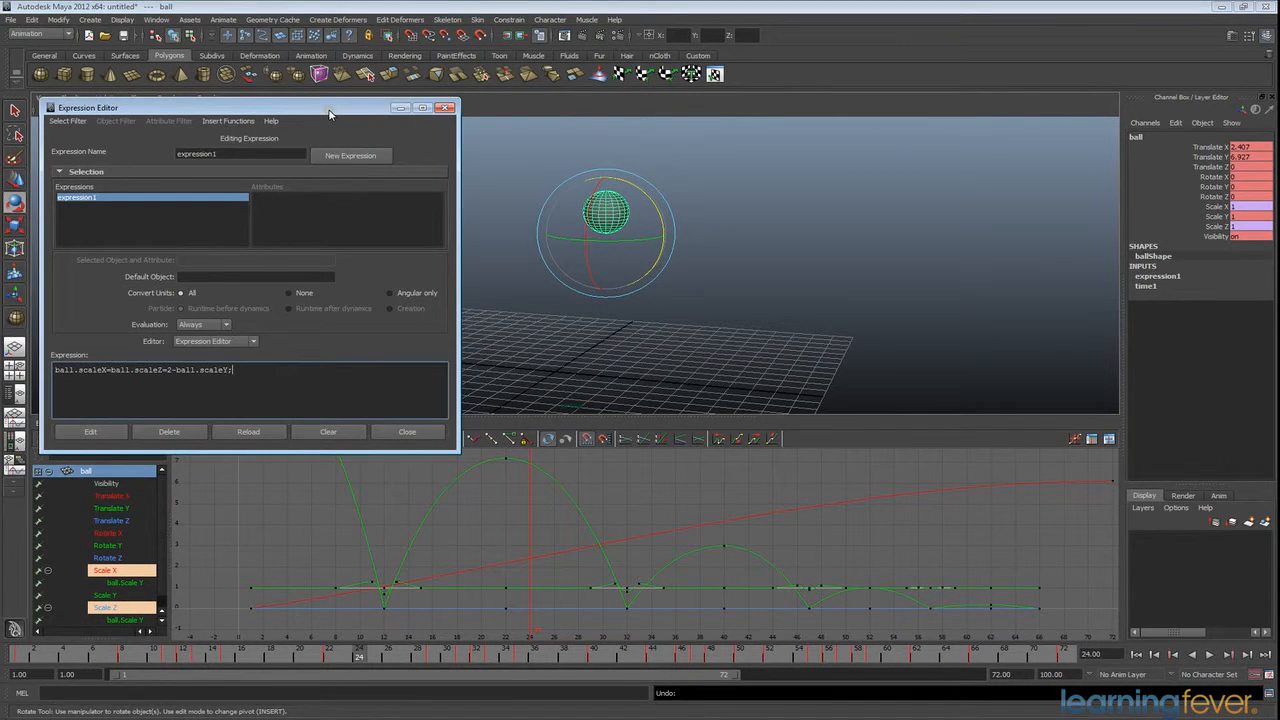
pyautogui.click(447, 108)
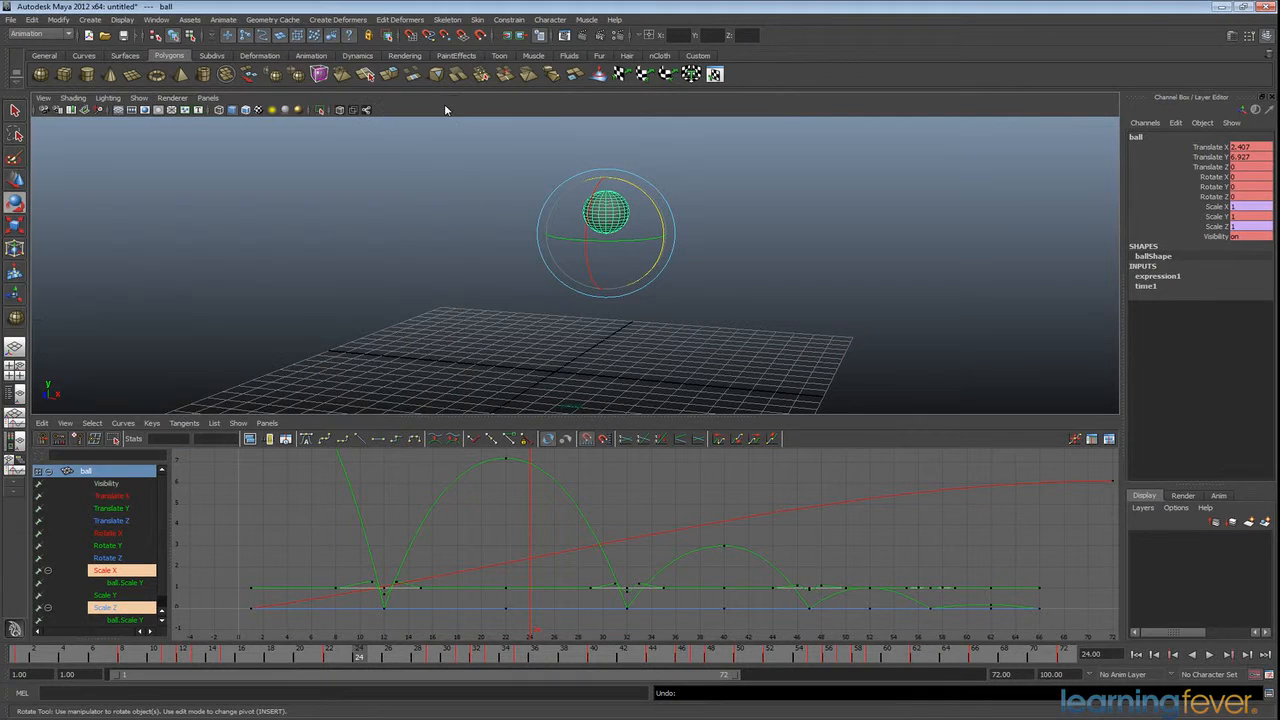
pyautogui.moveTo(357, 663); pyautogui.dragTo(408, 648)
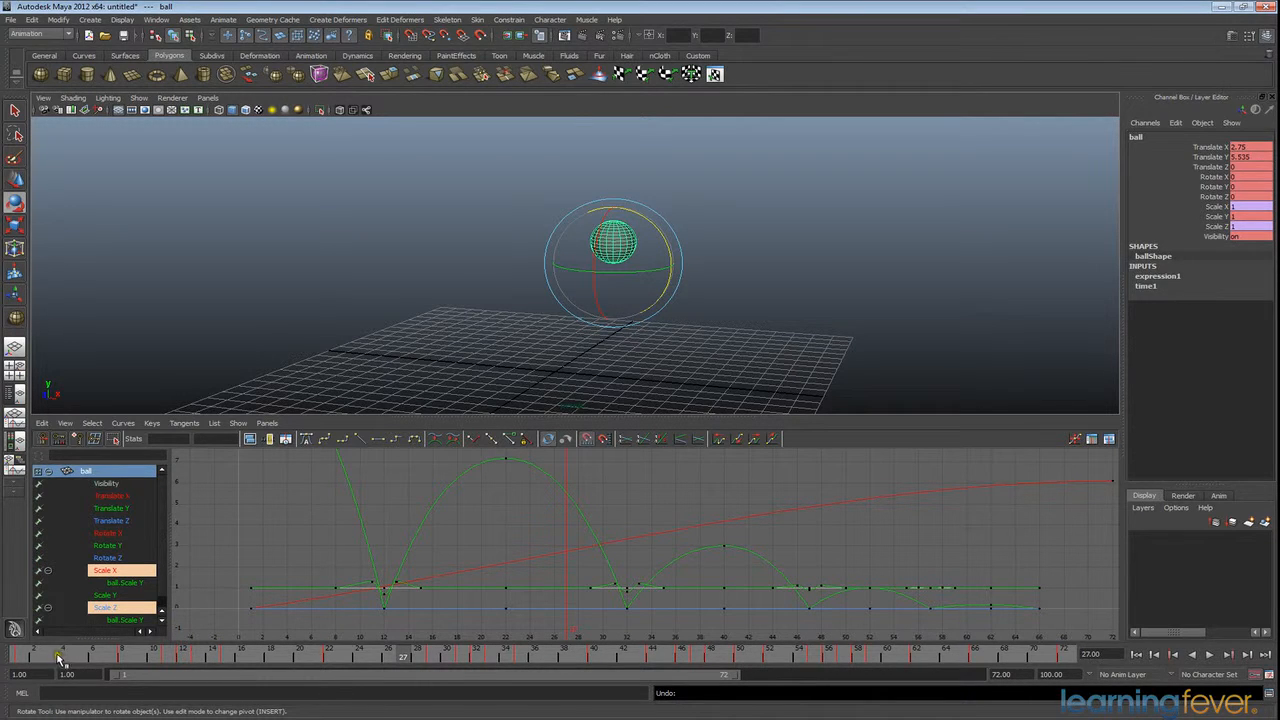
pyautogui.click(17, 657)
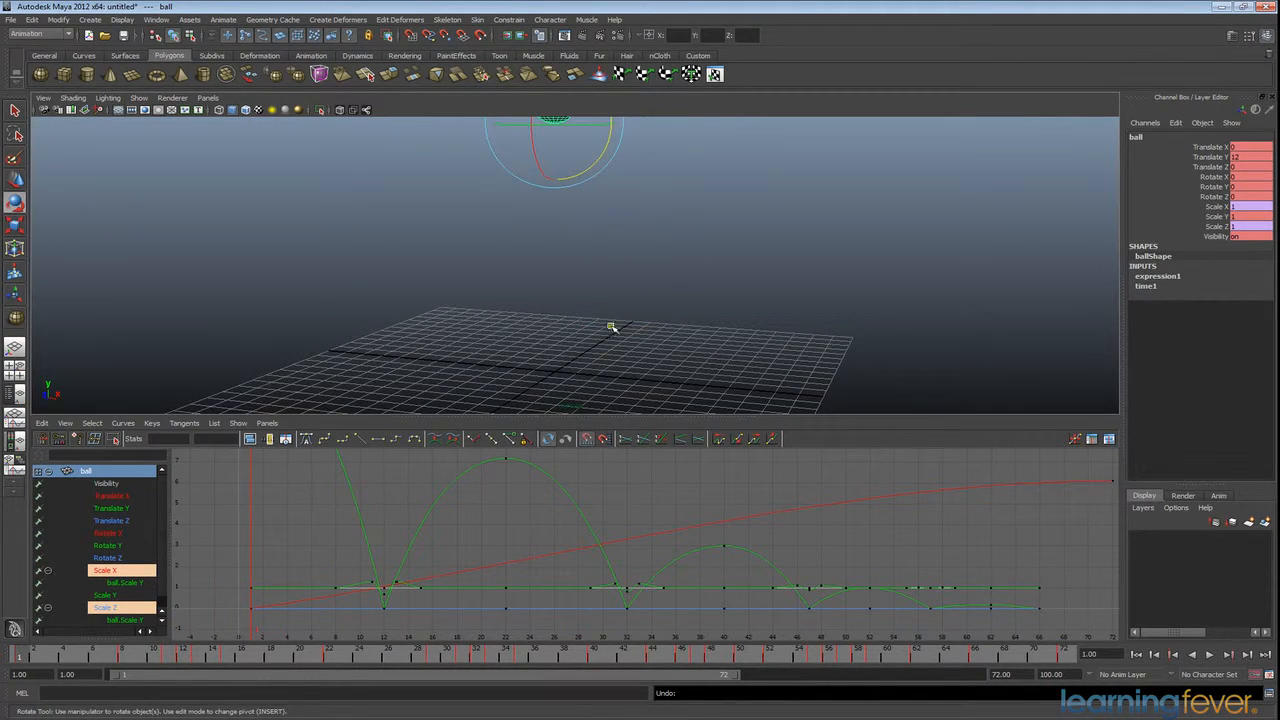
# Step: Draw a NURBS circle with a radius of about 2.3 on the grid near the origin, beneath the ball
pyautogui.keyDown('alt'); pyautogui.moveTo(633, 294); pyautogui.dragTo(657, 331, button='middle'); pyautogui.keyUp('alt')
pyautogui.scroll(-1, 640, 325)
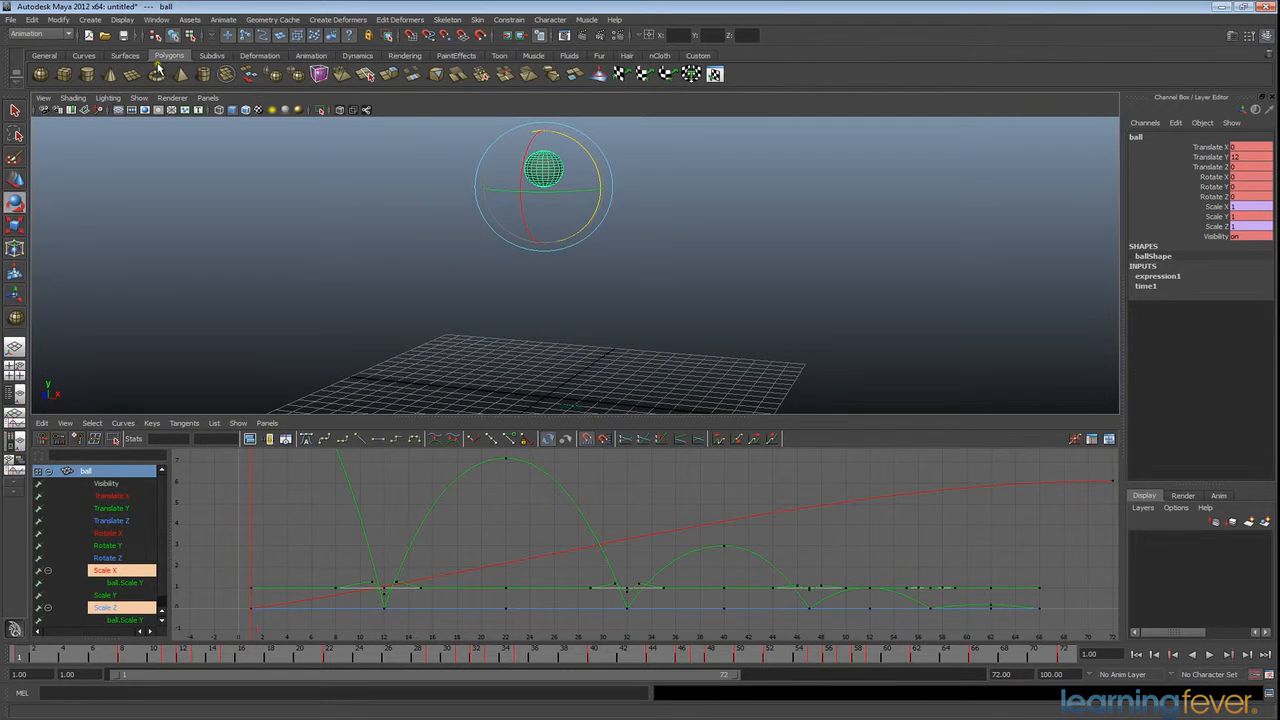
pyautogui.click(80, 55)
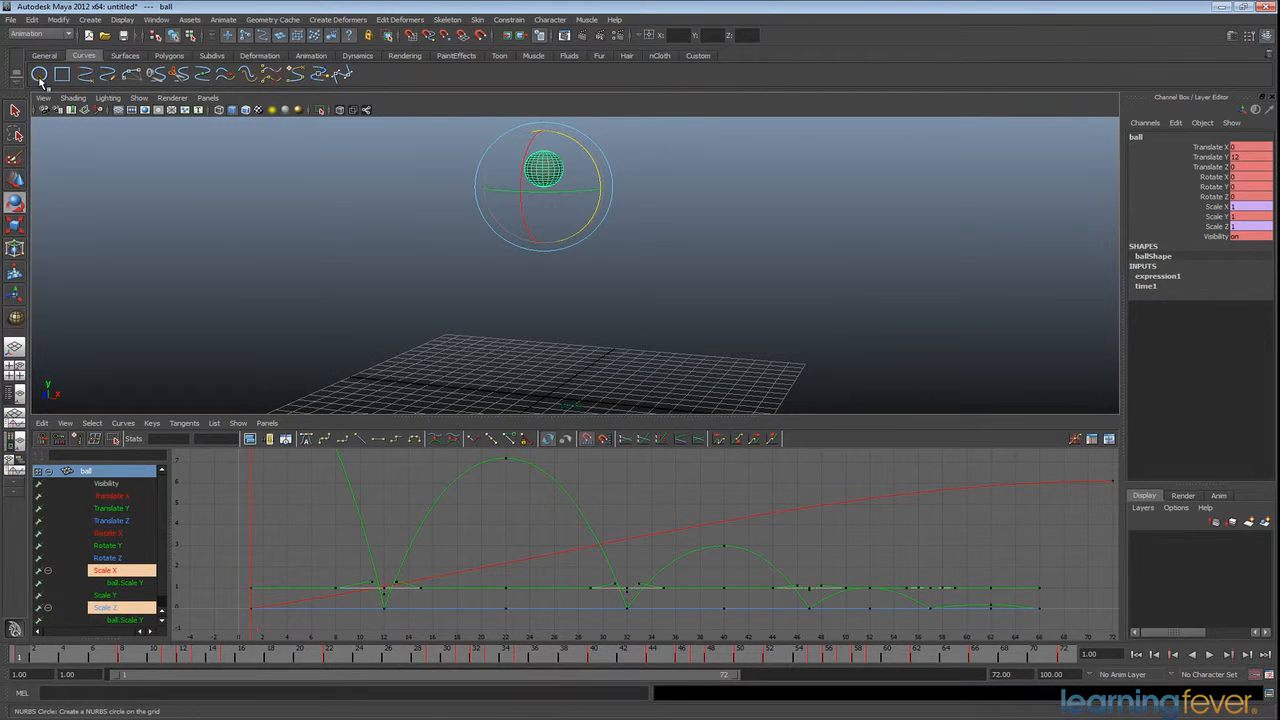
pyautogui.click(39, 74)
pyautogui.moveTo(551, 403); pyautogui.dragTo(588, 416)
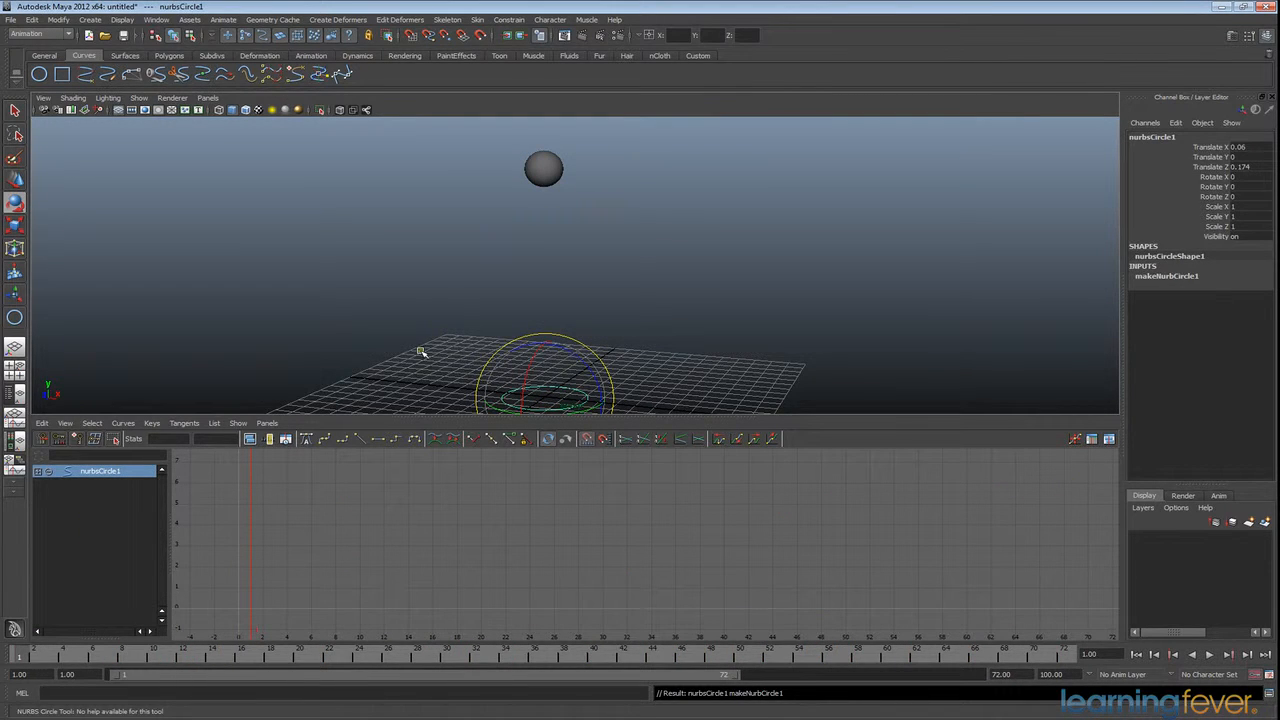
# Step: Maximize the perspective view so it replaces the split layout with the graph editor
pyautogui.press('space')
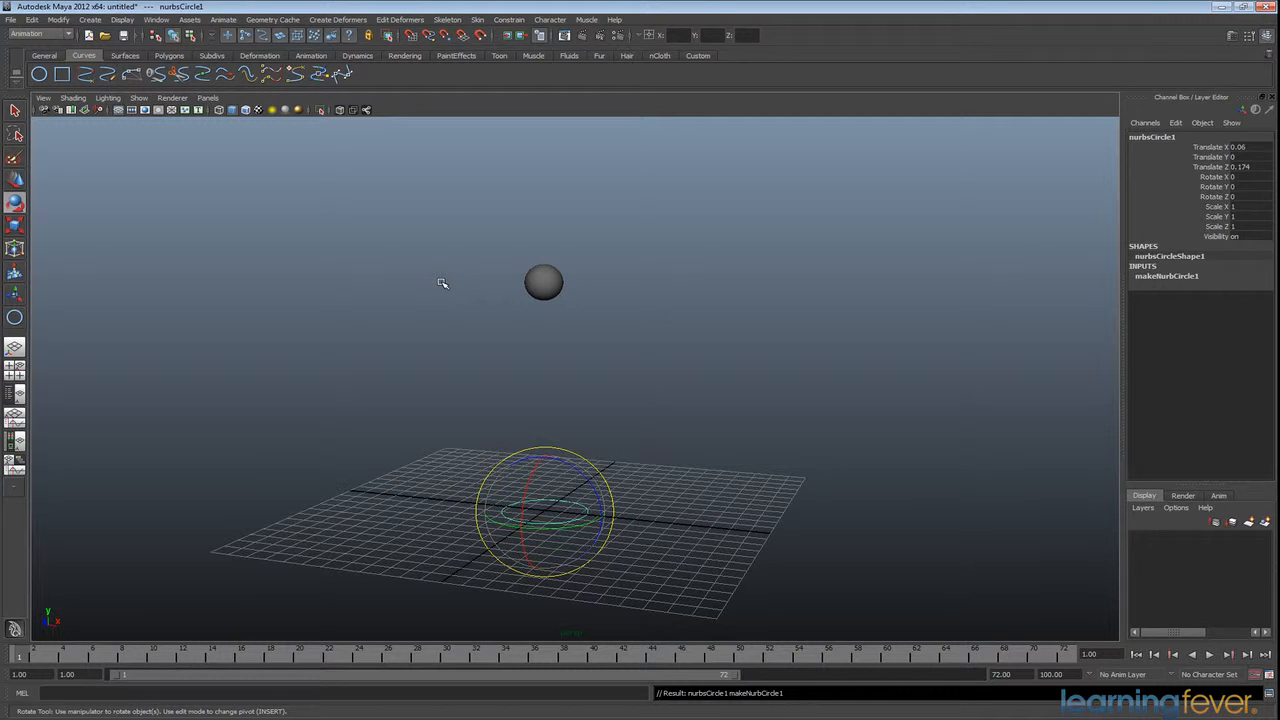
pyautogui.press('space')
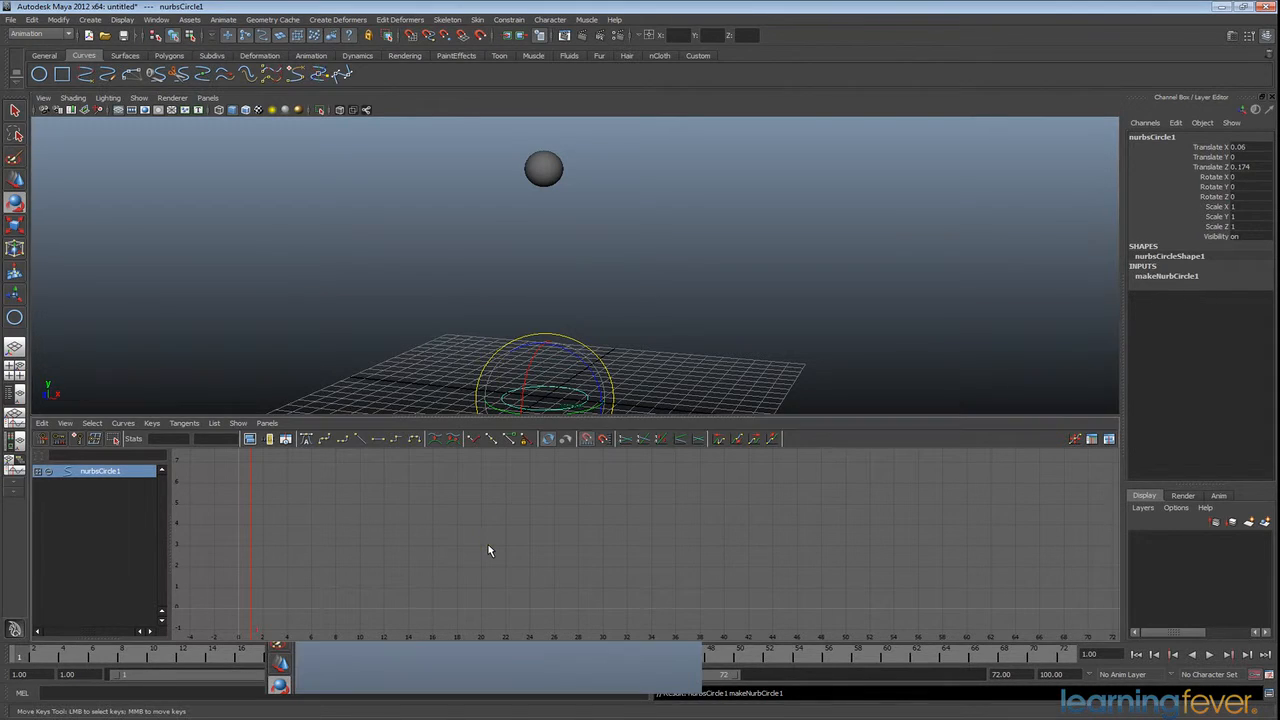
pyautogui.press('space')
pyautogui.press('space')
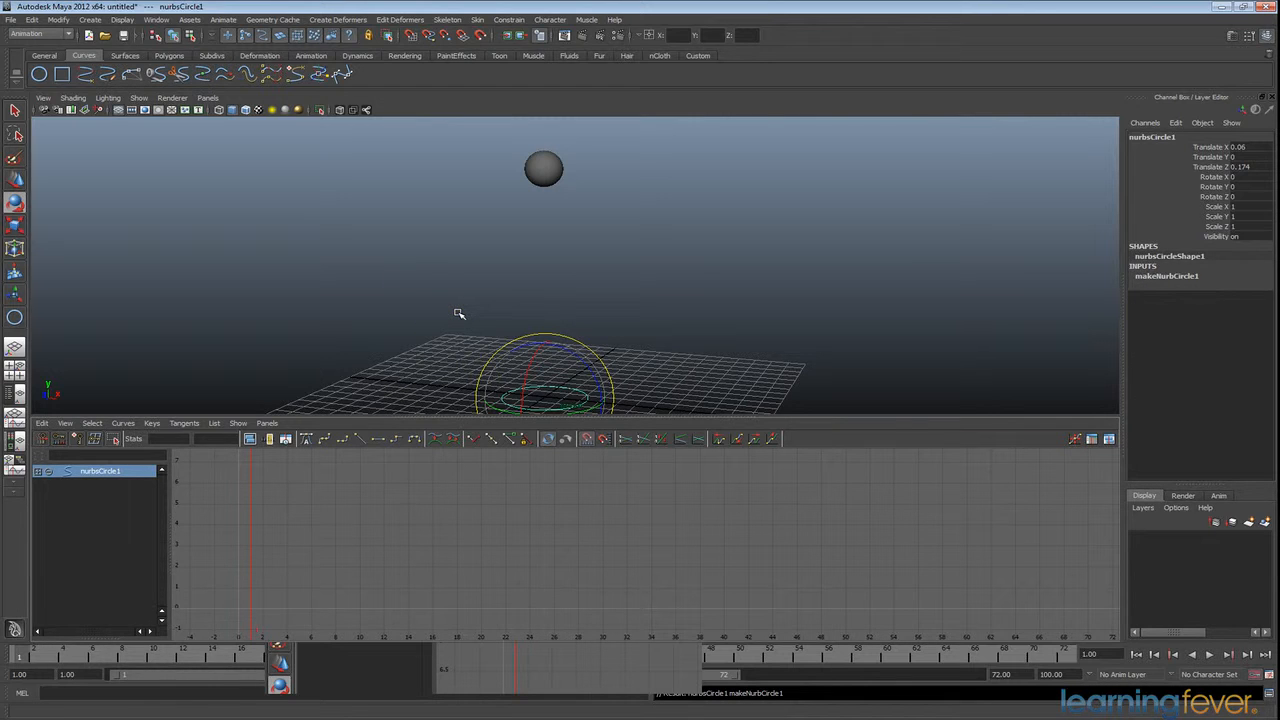
pyautogui.press('space')
pyautogui.keyDown('alt'); pyautogui.moveTo(558, 452); pyautogui.dragTo(527, 470); pyautogui.keyUp('alt')
pyautogui.keyDown('alt'); pyautogui.moveTo(618, 553); pyautogui.dragTo(673, 532, button='right'); pyautogui.keyUp('alt')
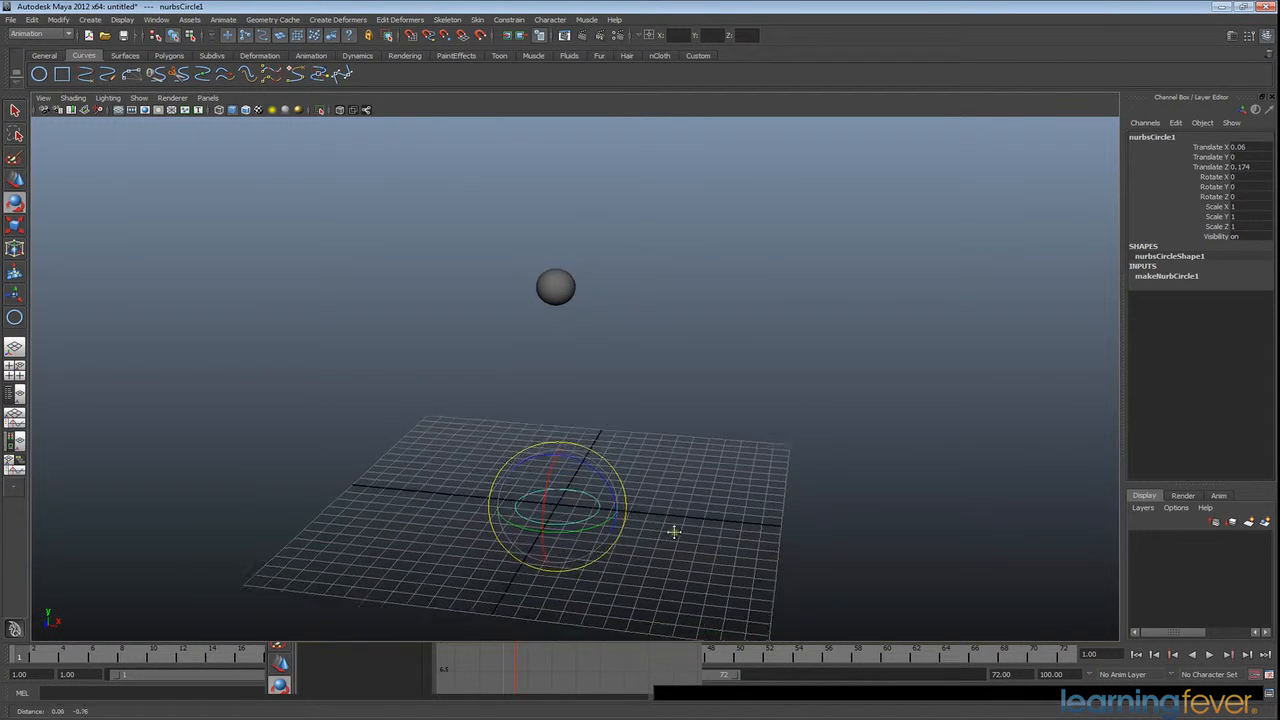
pyautogui.keyDown('alt'); pyautogui.moveTo(673, 532); pyautogui.dragTo(666, 486, button='middle'); pyautogui.keyUp('alt')
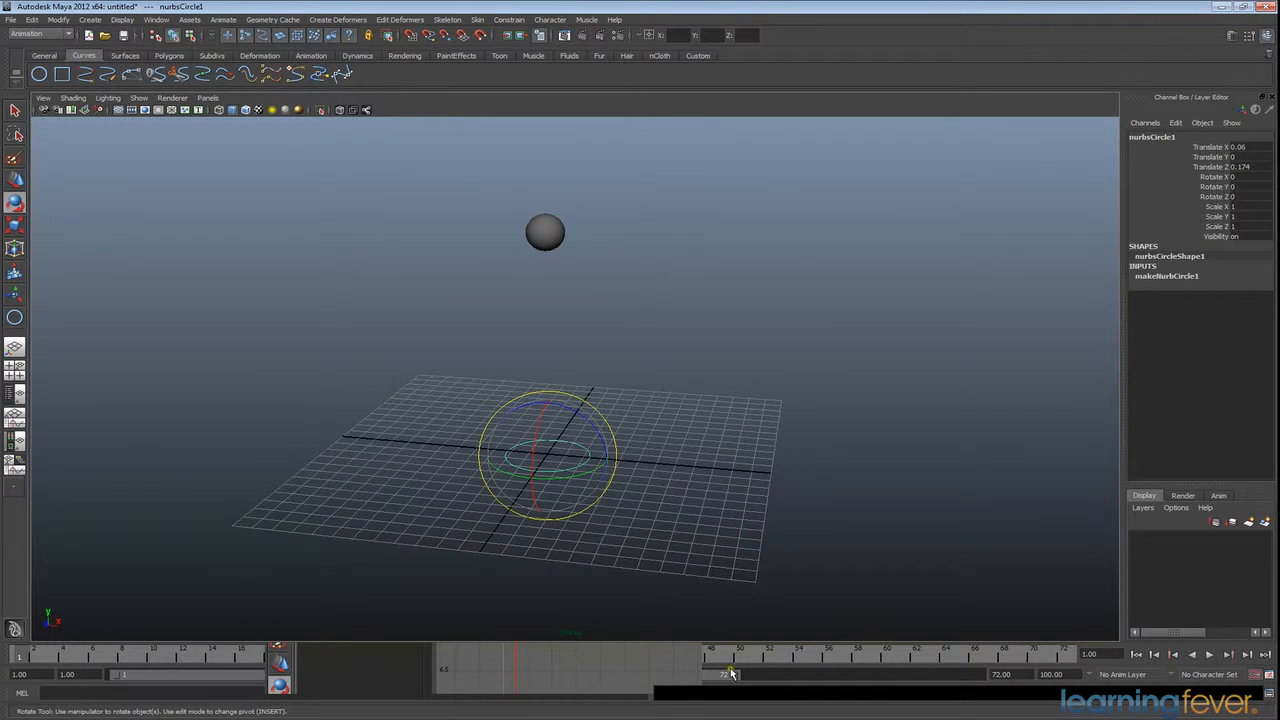
pyautogui.moveTo(808, 656); pyautogui.dragTo(22, 658)
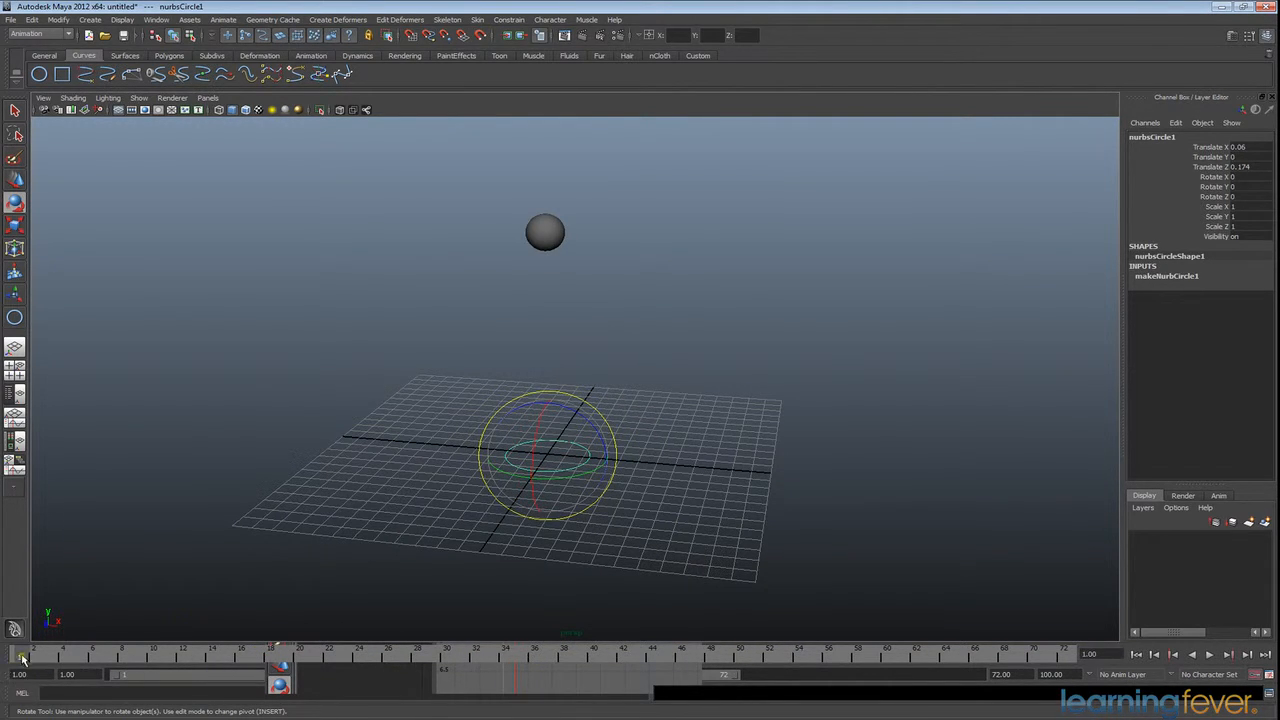
# Step: Center the circle on the origin by setting its Translate X, Y and Z to 0
pyautogui.keyDown('alt'); pyautogui.moveTo(808, 487); pyautogui.dragTo(803, 488); pyautogui.keyUp('alt')
pyautogui.scroll(2, 788, 516)
pyautogui.scroll(1, 788, 516)
pyautogui.scroll(1, 771, 523)
pyautogui.moveTo(1238, 172); pyautogui.dragTo(1248, 152)
pyautogui.write('0')
pyautogui.press('Return')
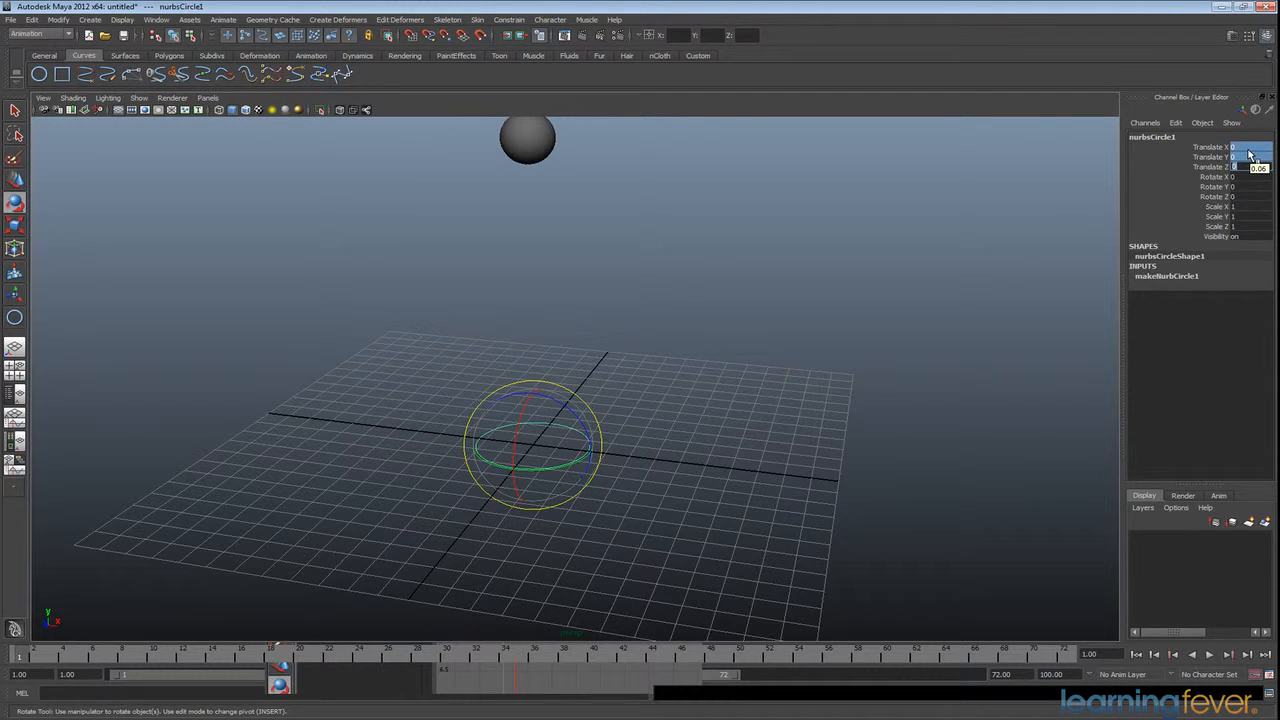
# Step: Set the circle's radius to 2 and delete its construction history
pyautogui.click(1179, 277)
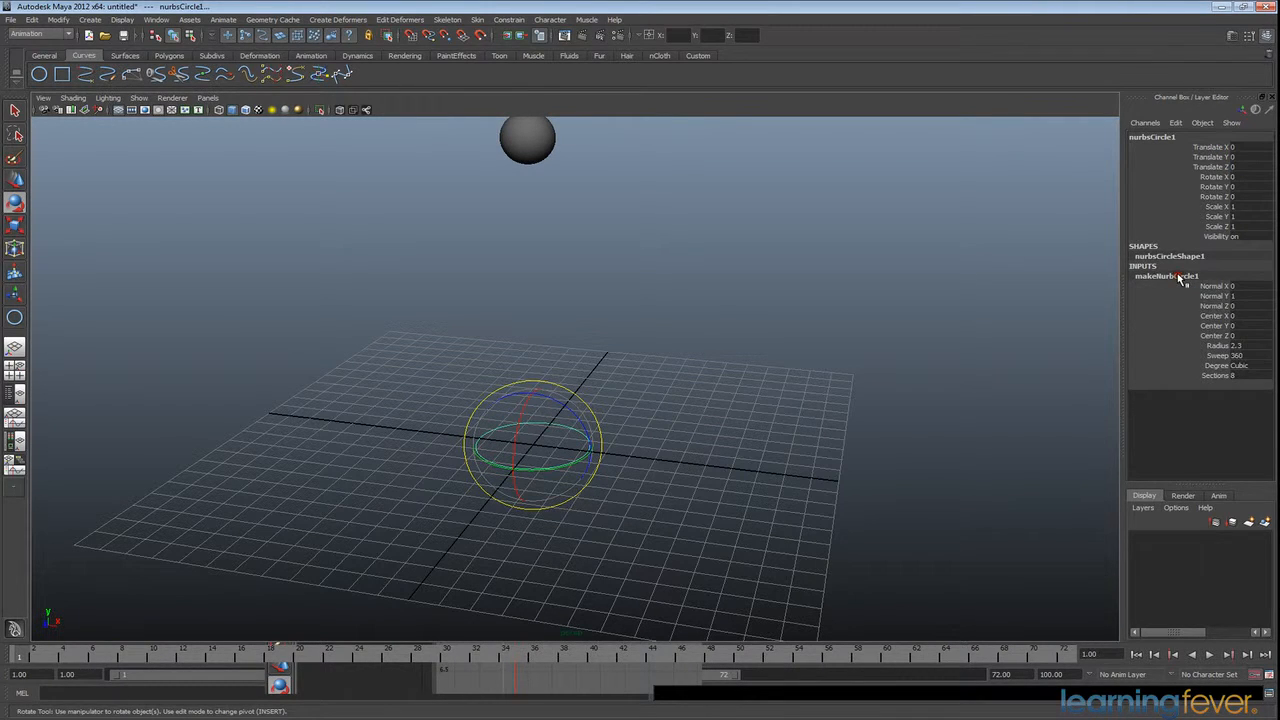
pyautogui.click(1248, 346)
pyautogui.write('2')
pyautogui.press('Return')
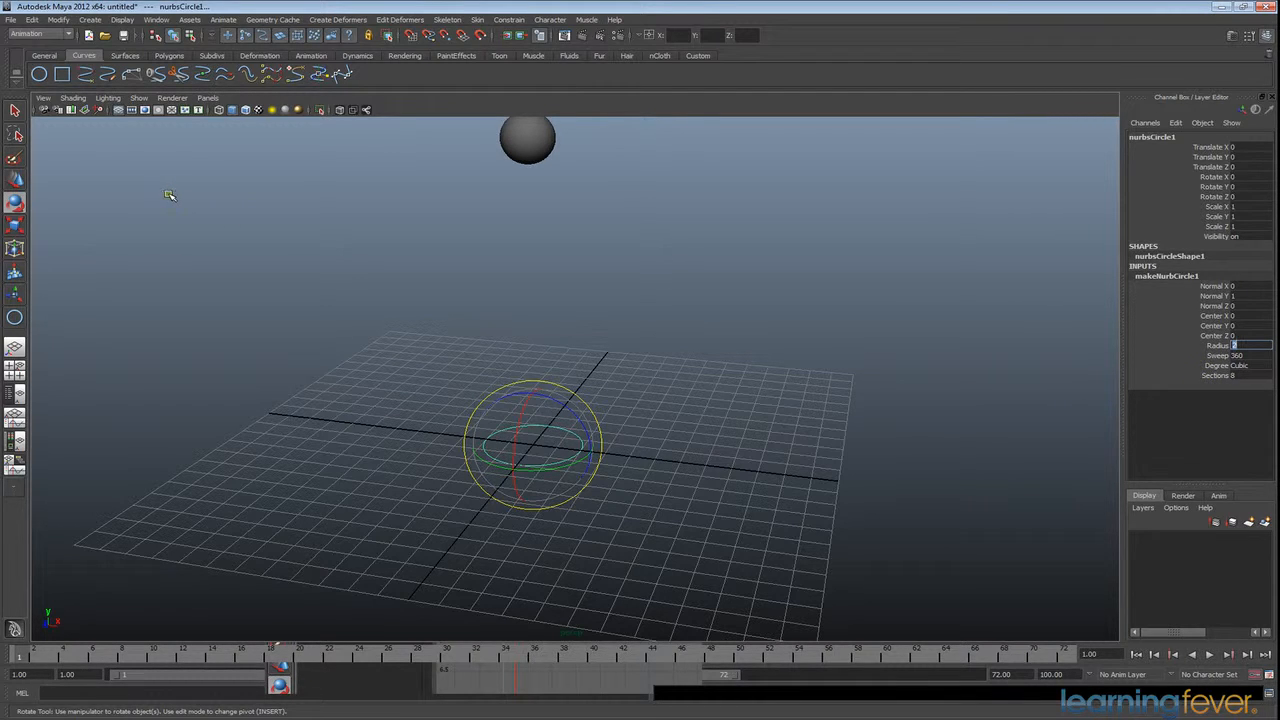
pyautogui.click(31, 20)
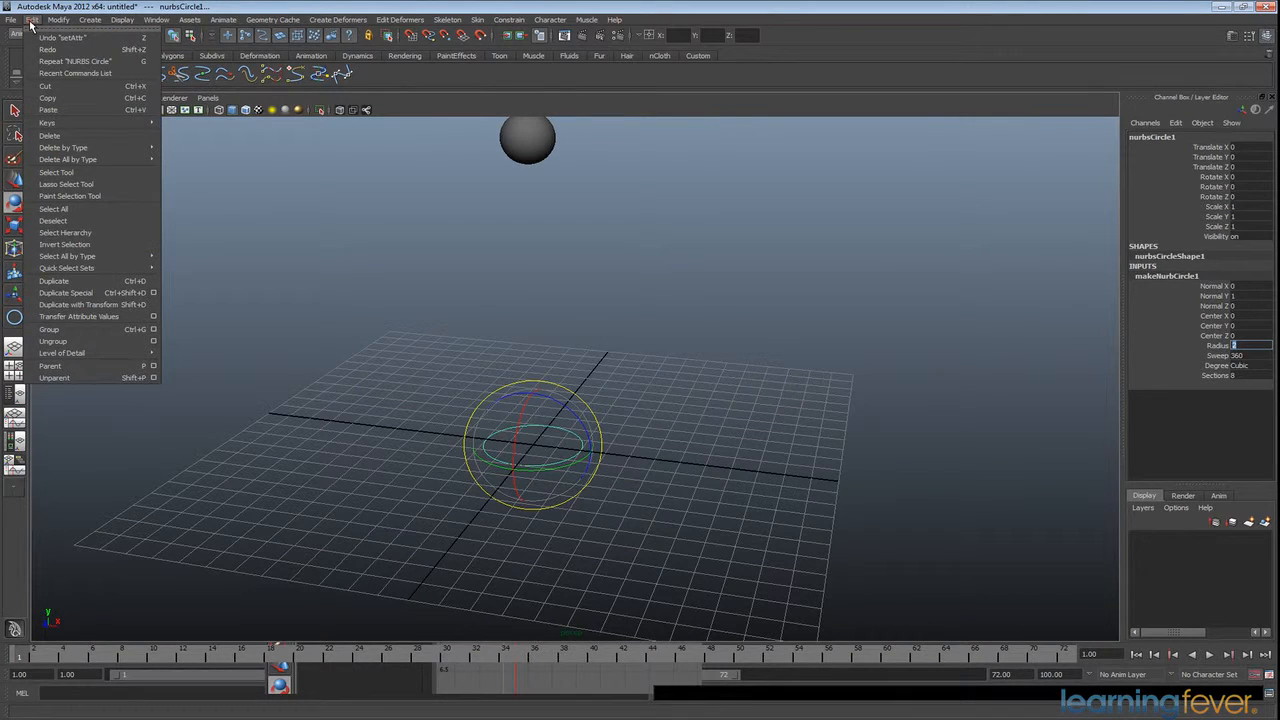
pyautogui.moveTo(61, 147)
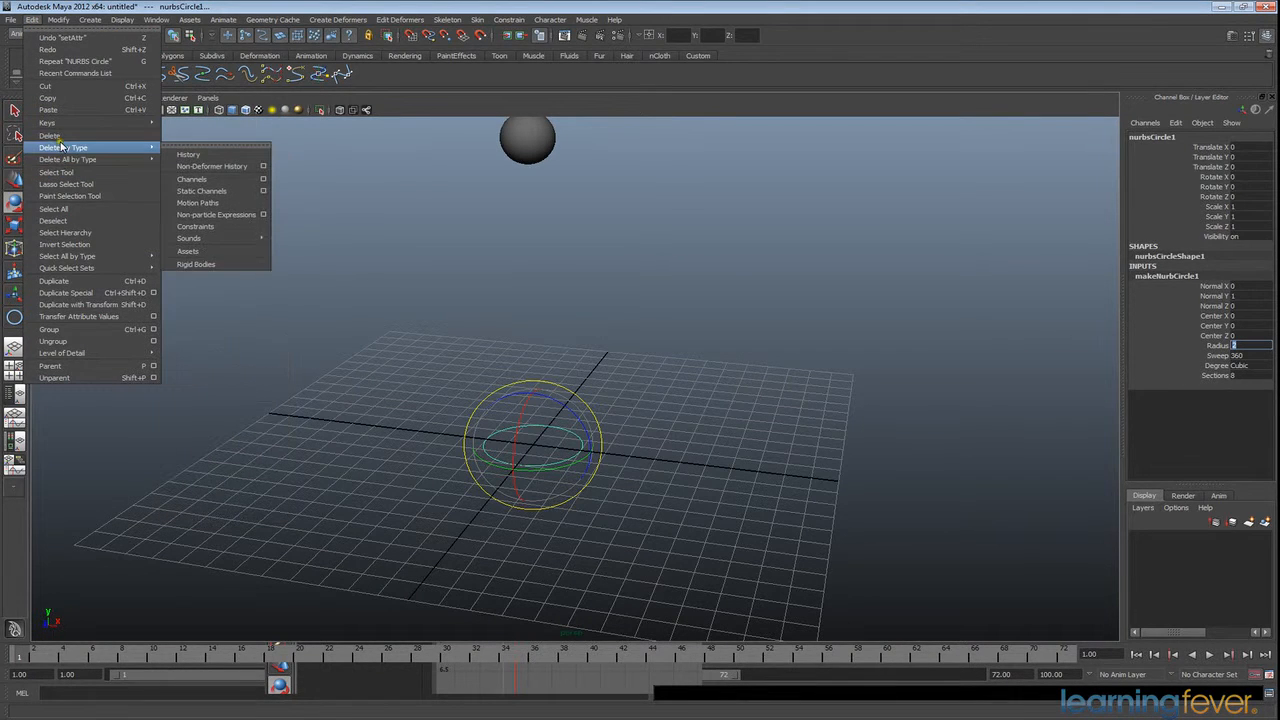
pyautogui.click(213, 155)
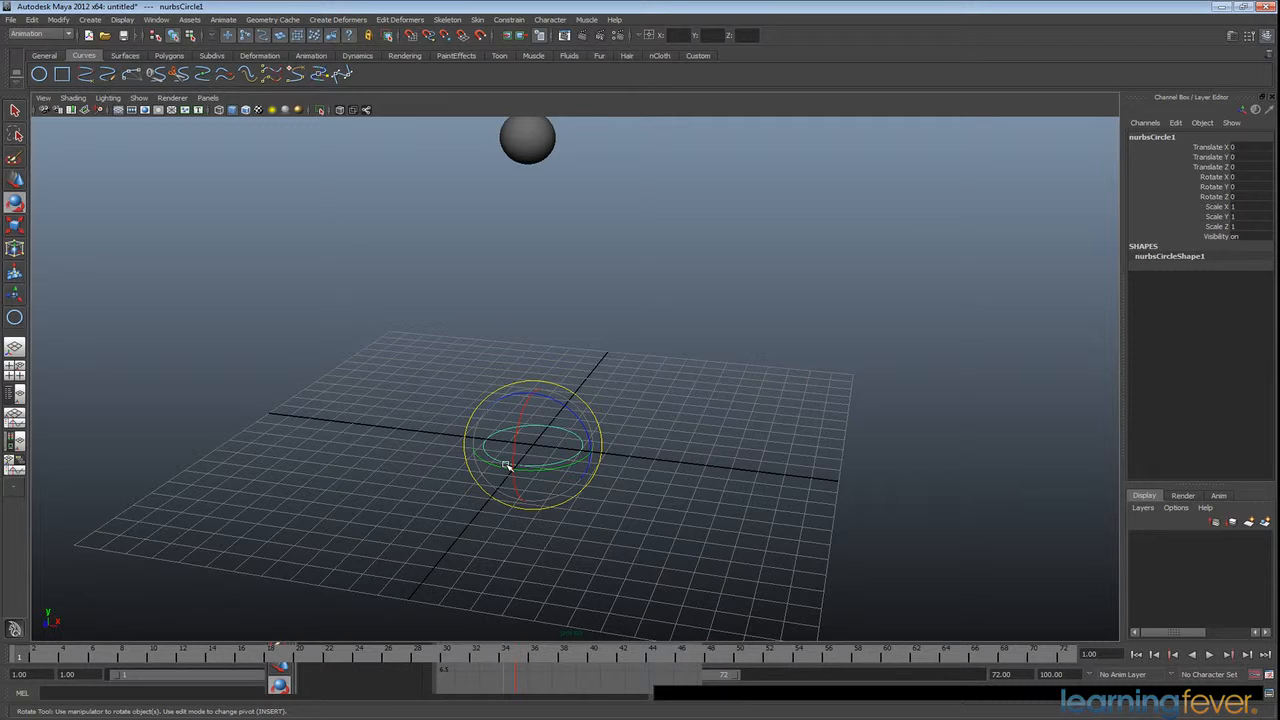
# Step: Duplicate the circle and scale the copy down uniformly to about 0.778
pyautogui.hotkey('ctrl', 'd')
pyautogui.press('r')
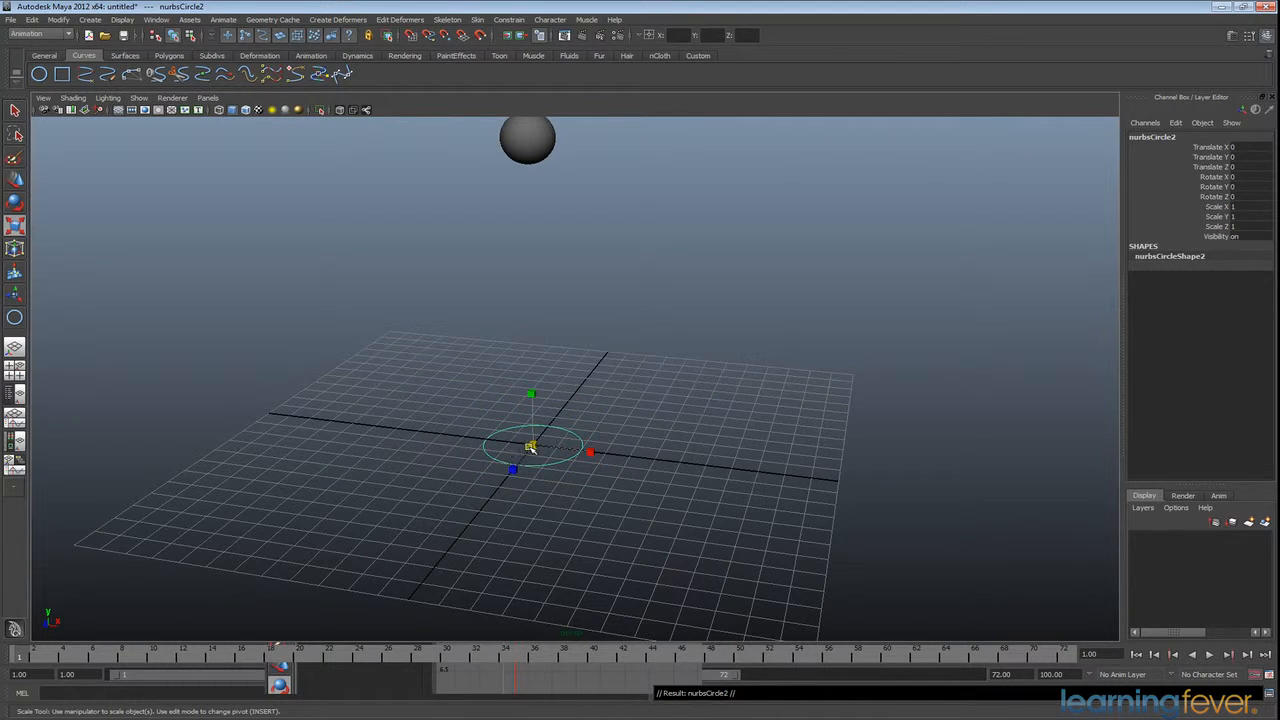
pyautogui.moveTo(531, 444); pyautogui.dragTo(517, 446)
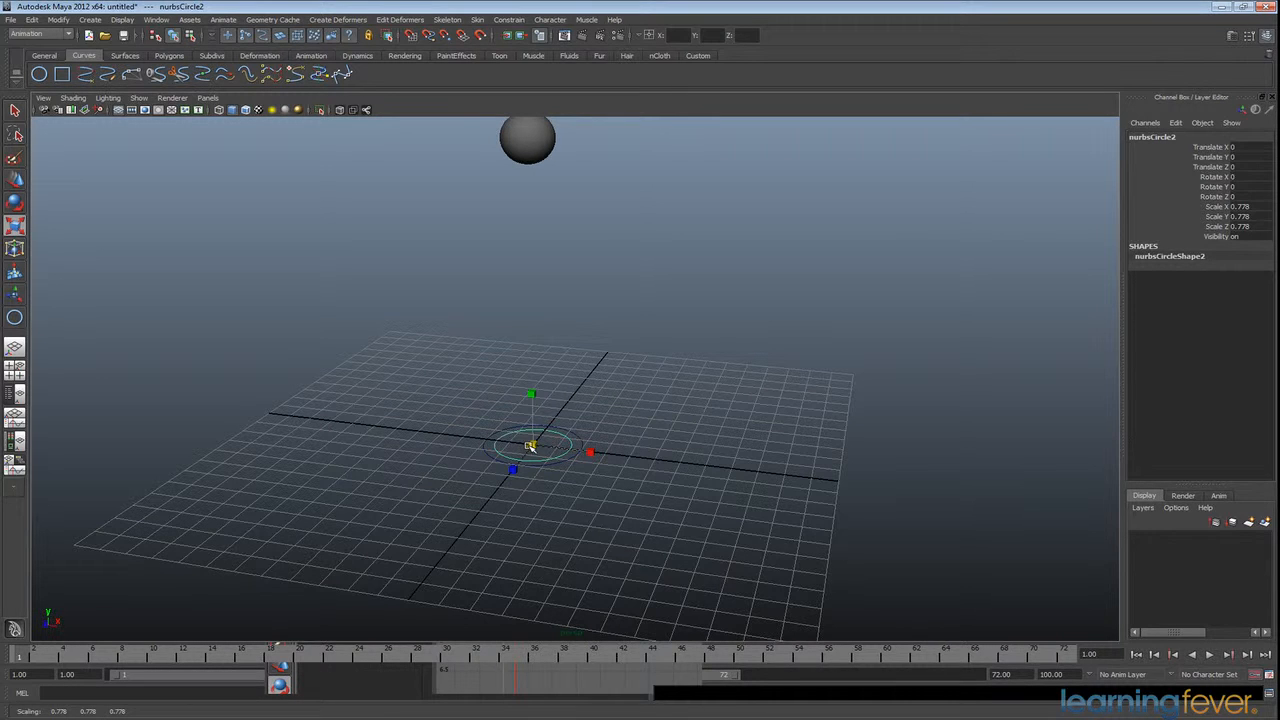
pyautogui.keyDown('alt'); pyautogui.moveTo(577, 465); pyautogui.dragTo(603, 480); pyautogui.keyUp('alt')
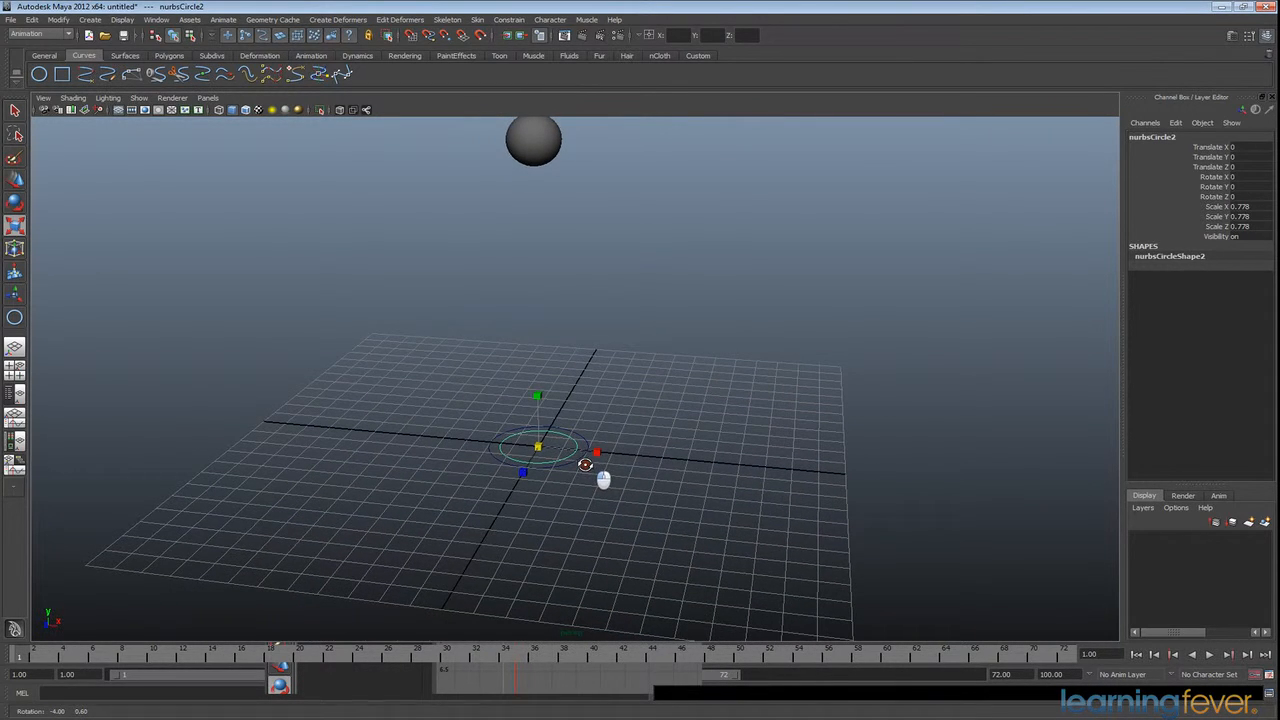
# Step: Set the smaller circle's Translate Y to 1 and freeze all of its transformations
pyautogui.doubleClick(1245, 160)
pyautogui.write('1')
pyautogui.press('Return')
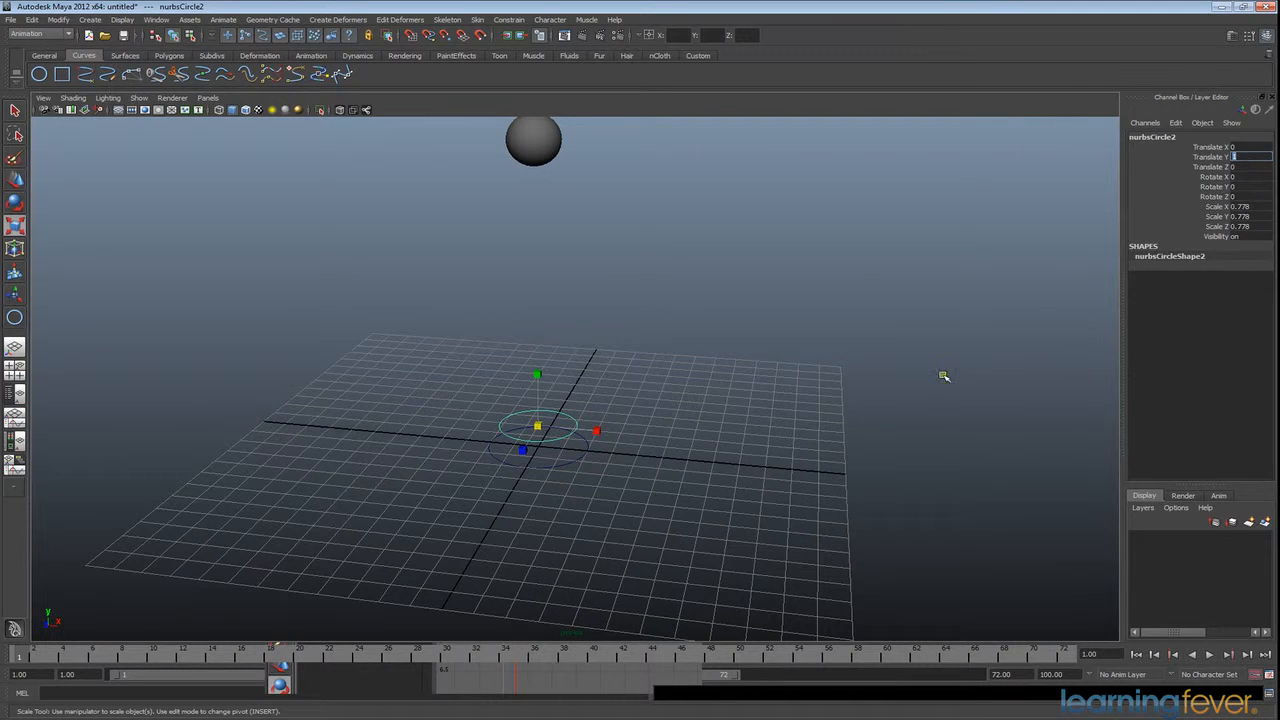
pyautogui.moveTo(705, 450)
pyautogui.keyDown('alt'); pyautogui.mouseDown()
pyautogui.moveTo(687, 428)
pyautogui.moveTo(726, 446)
pyautogui.moveTo(714, 443)
pyautogui.mouseUp(); pyautogui.keyUp('alt')
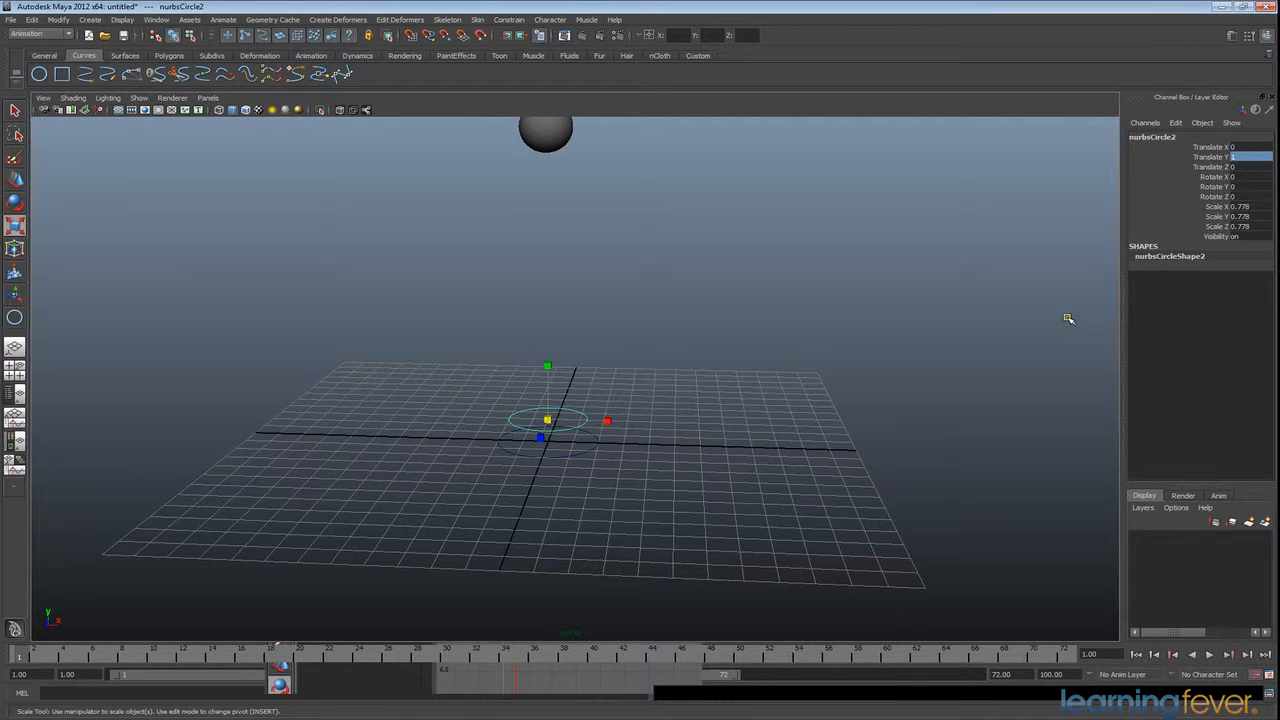
pyautogui.rightClick(1214, 197)
pyautogui.moveTo(1206, 396)
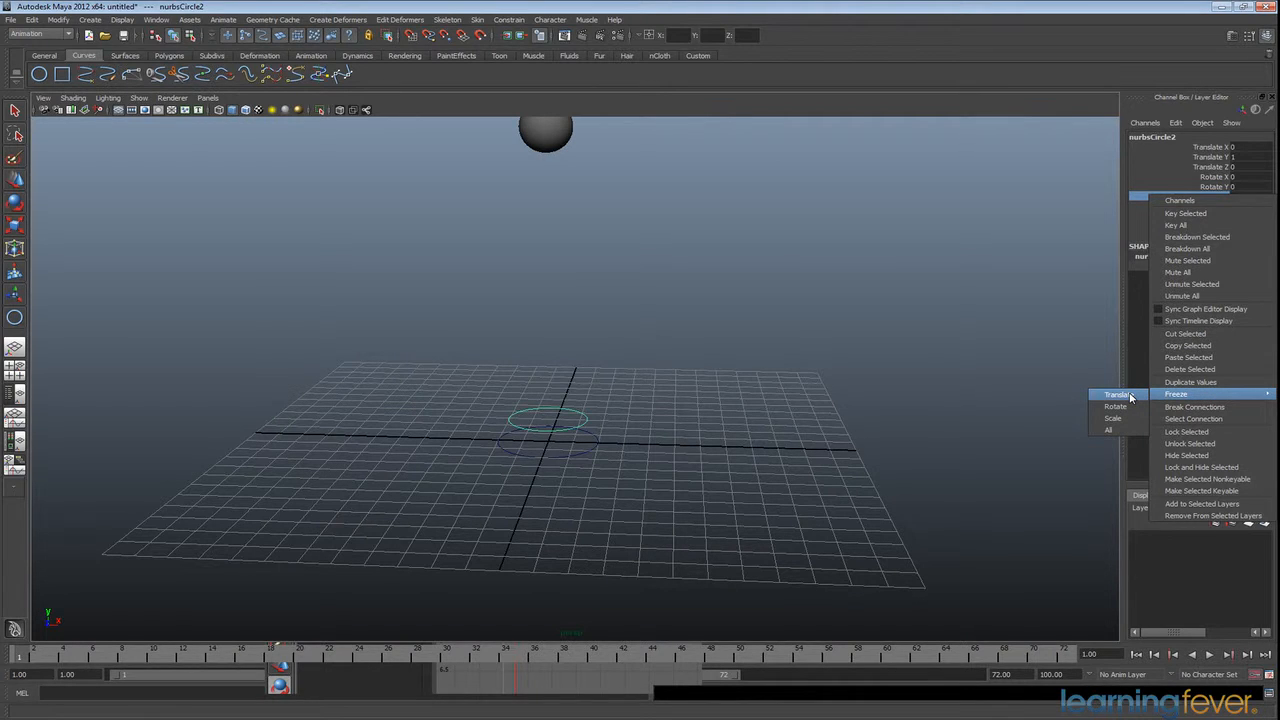
pyautogui.click(1130, 419)
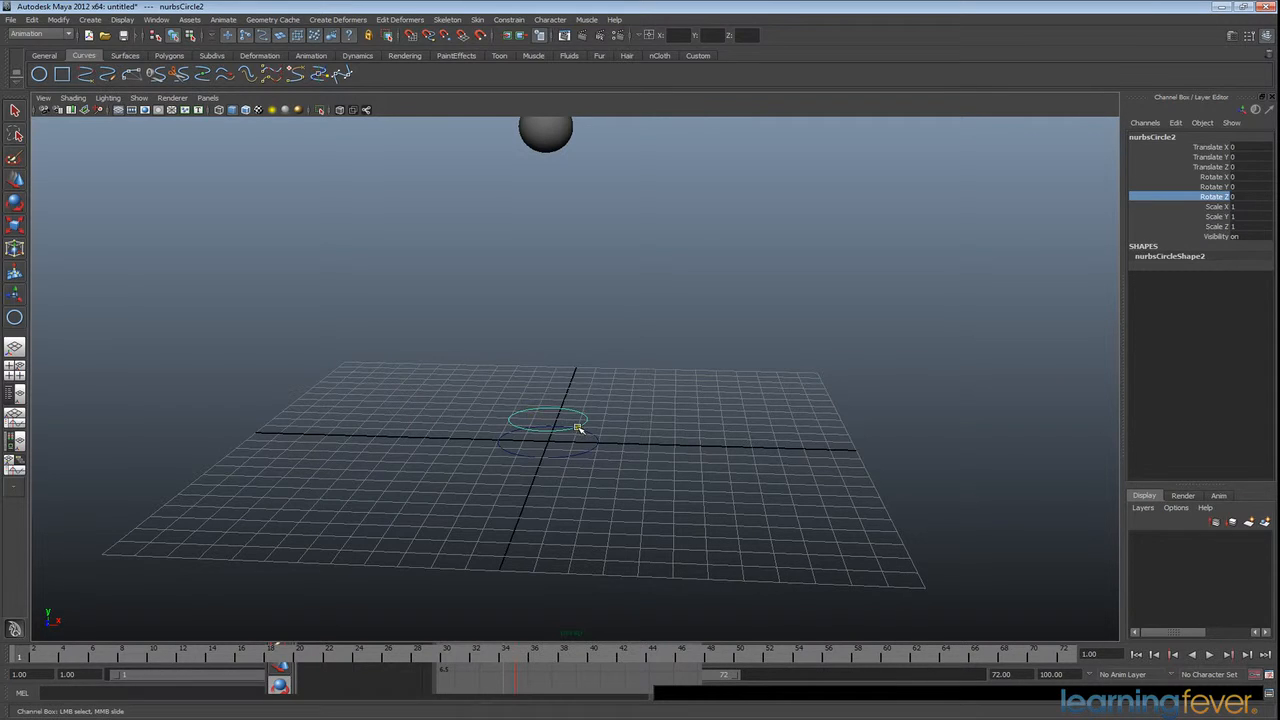
# Step: Rename the larger circle on the grid masterCTRL
pyautogui.press('r')
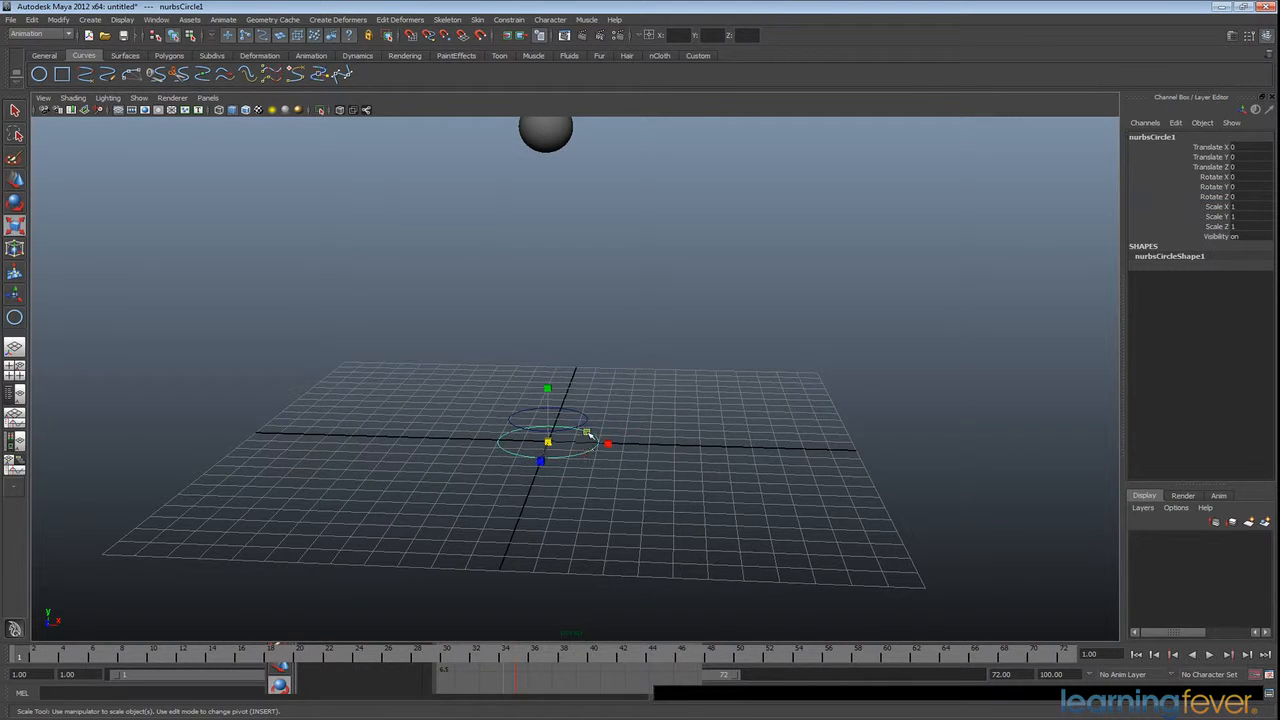
pyautogui.click(592, 451)
pyautogui.doubleClick(1162, 137)
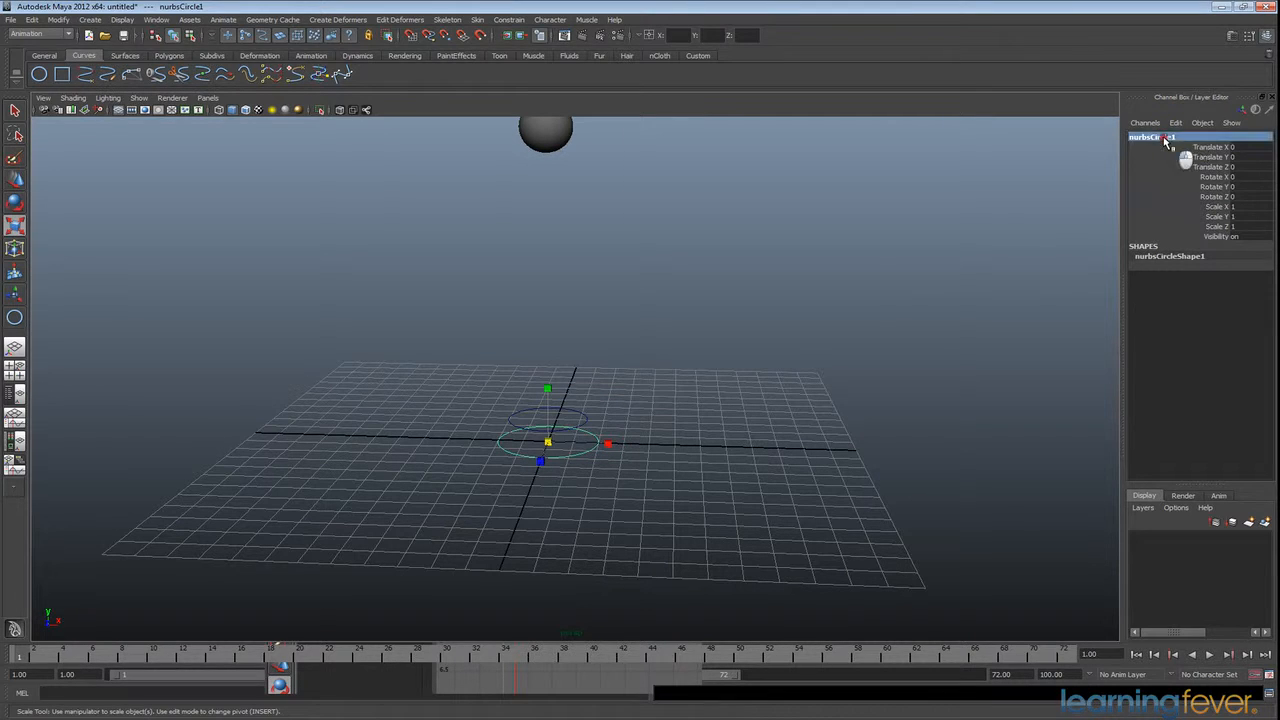
pyautogui.doubleClick(1172, 136)
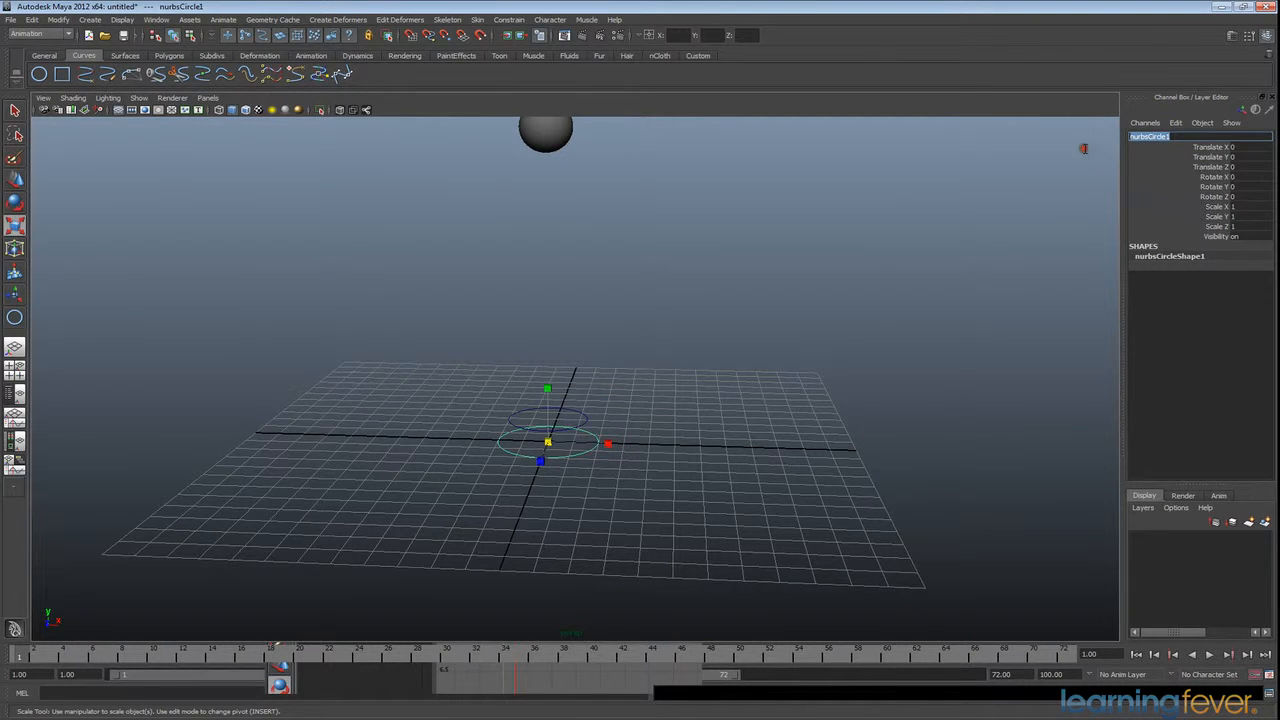
pyautogui.write('masterCTRL')
pyautogui.press('Return')
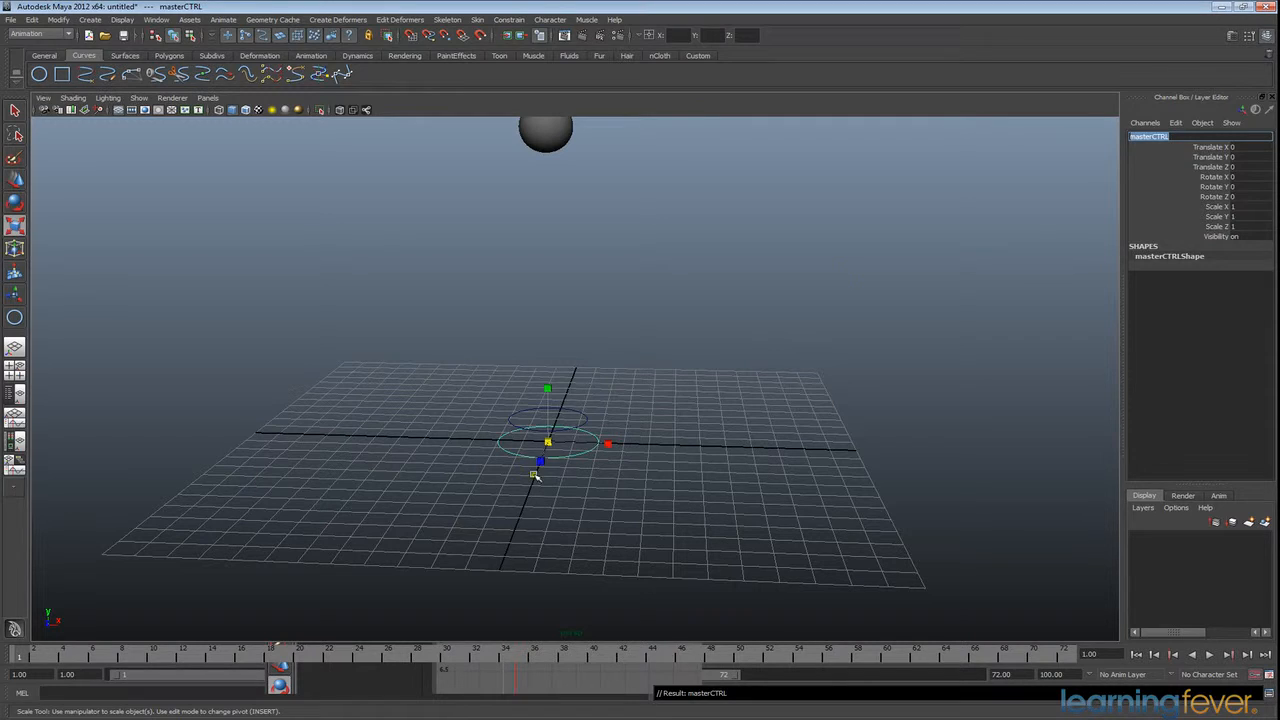
# Step: Rename the smaller raised circle ballRollCTRL
pyautogui.click(585, 412)
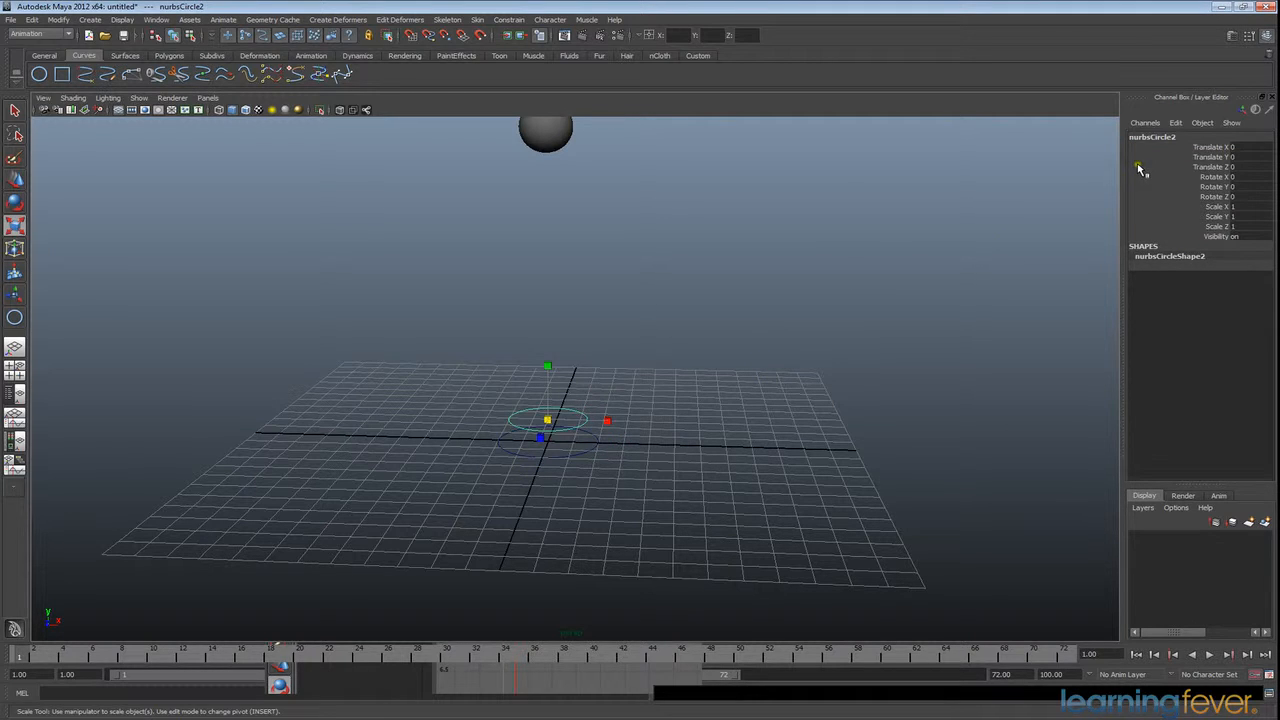
pyautogui.doubleClick(1162, 138)
pyautogui.write('ballRollCTRL')
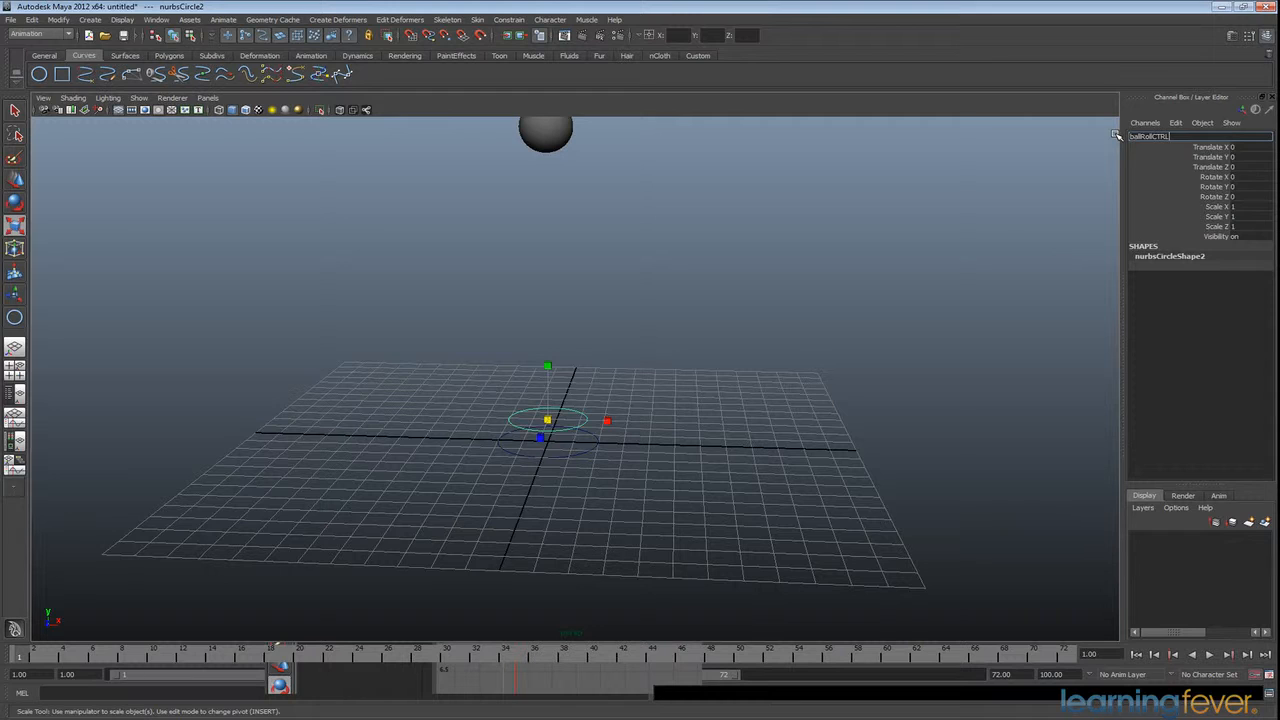
pyautogui.press('Return')
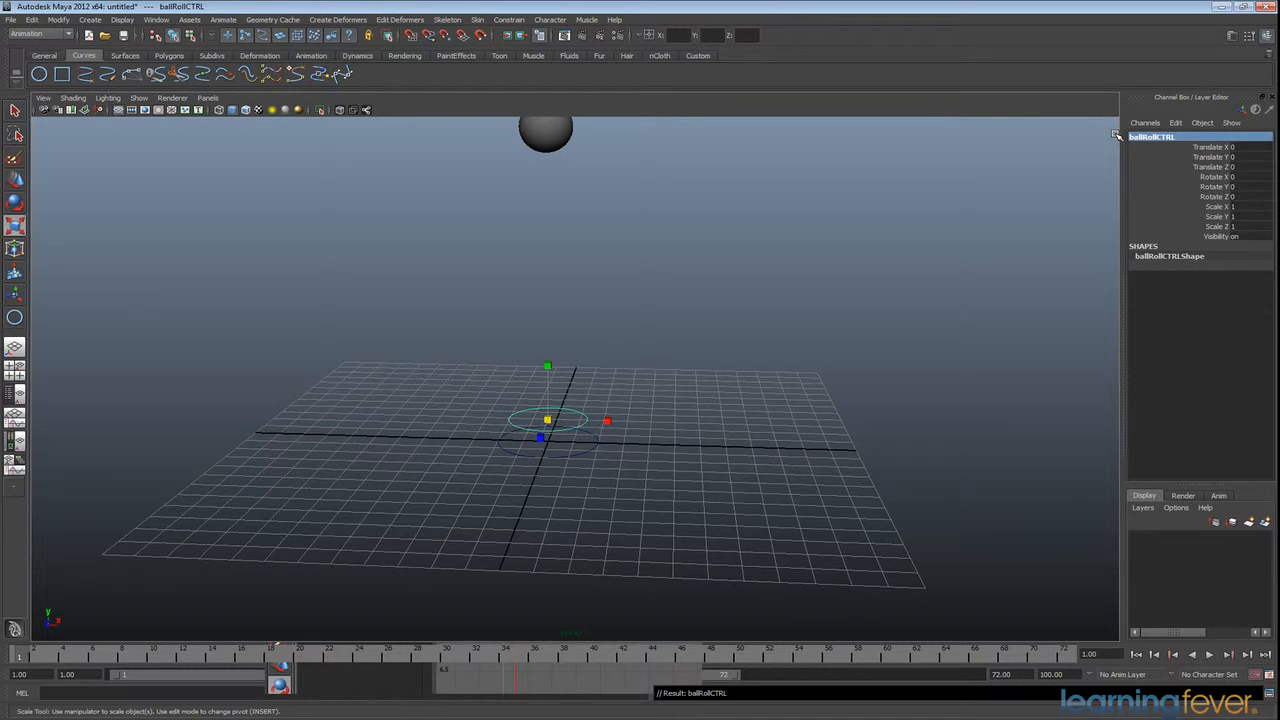
# Step: Parent ballRollCTRL under masterCTRL and select the master circle to check the hierarchy
pyautogui.click(596, 444)
pyautogui.click(588, 420)
pyautogui.click(592, 424)
pyautogui.press('w')
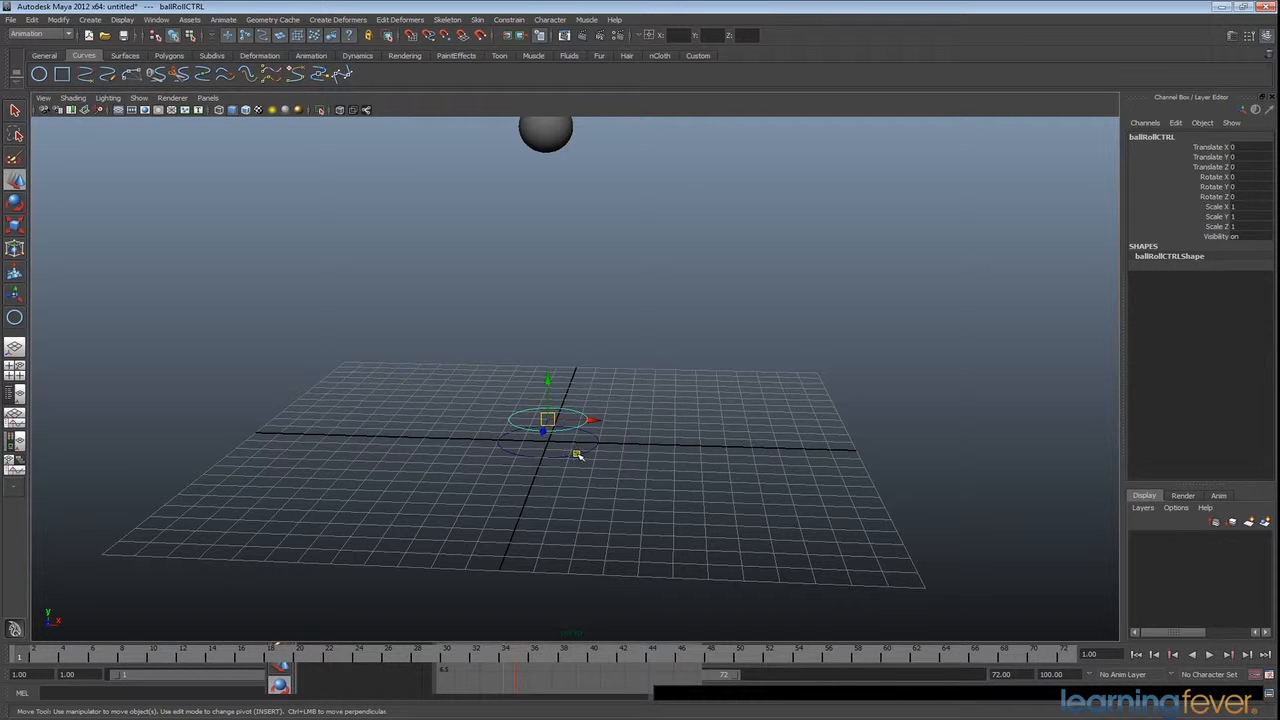
pyautogui.click(577, 455)
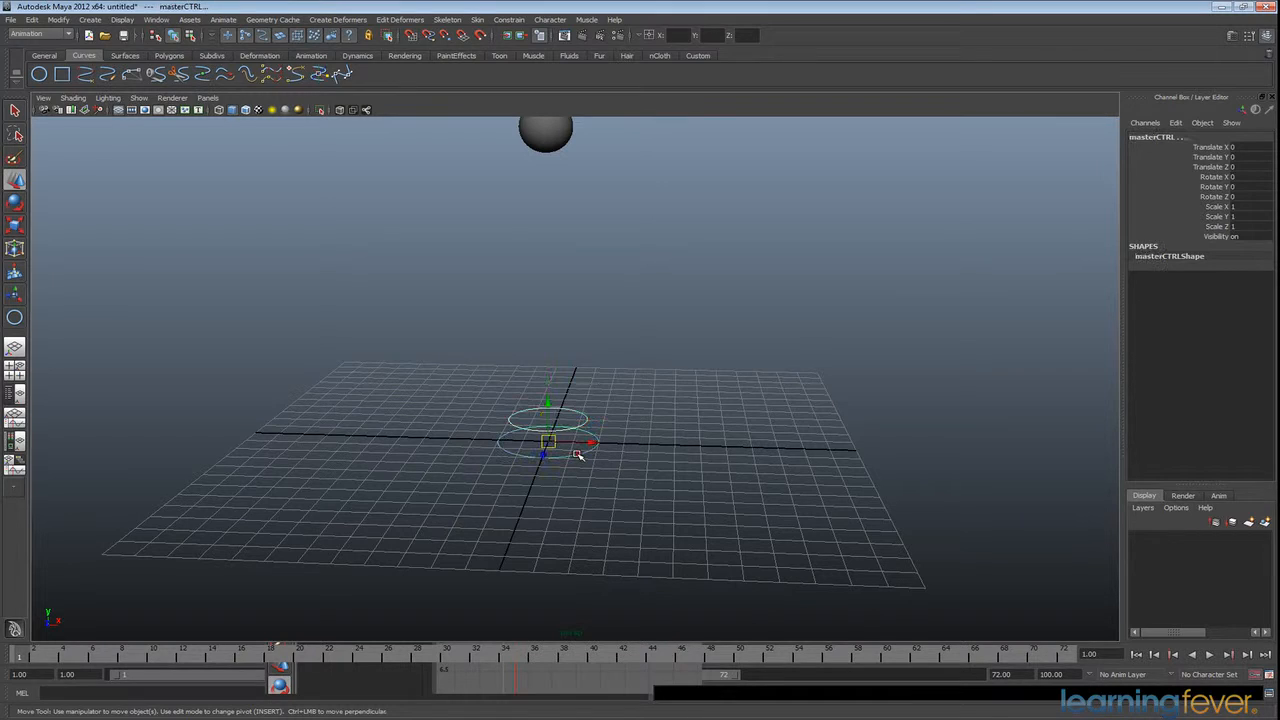
pyautogui.press('Down')
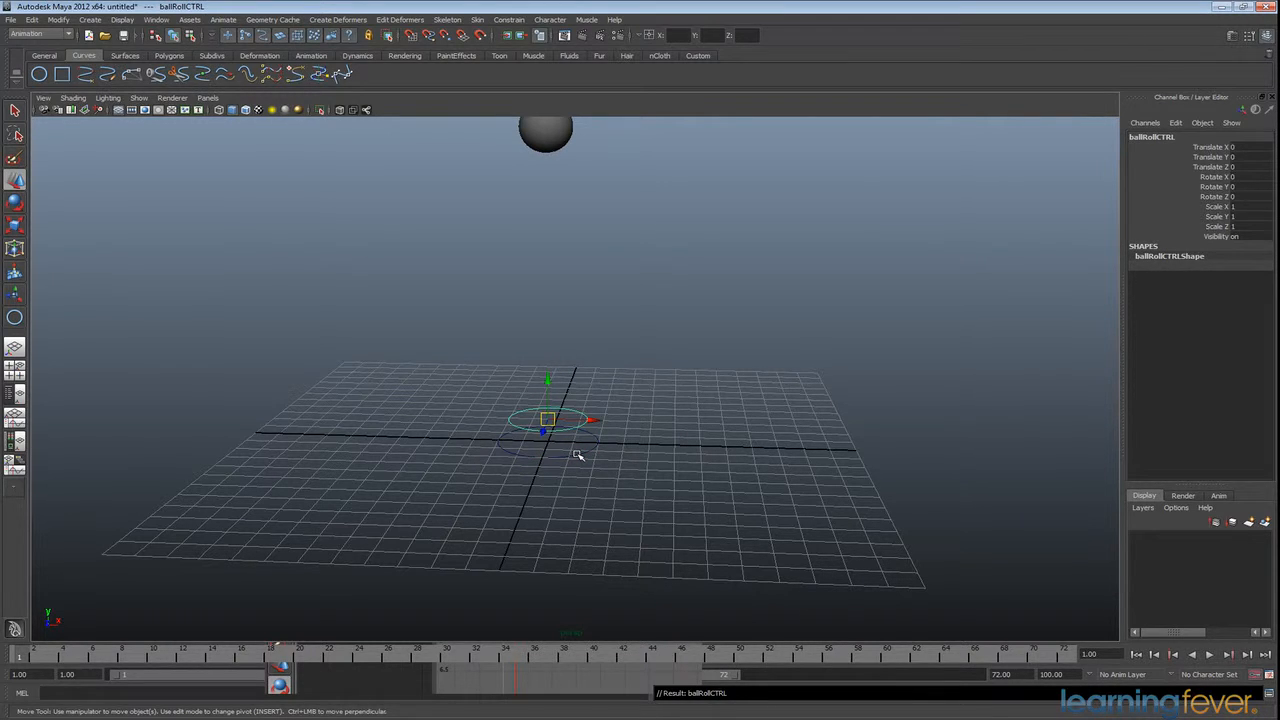
pyautogui.click(655, 431)
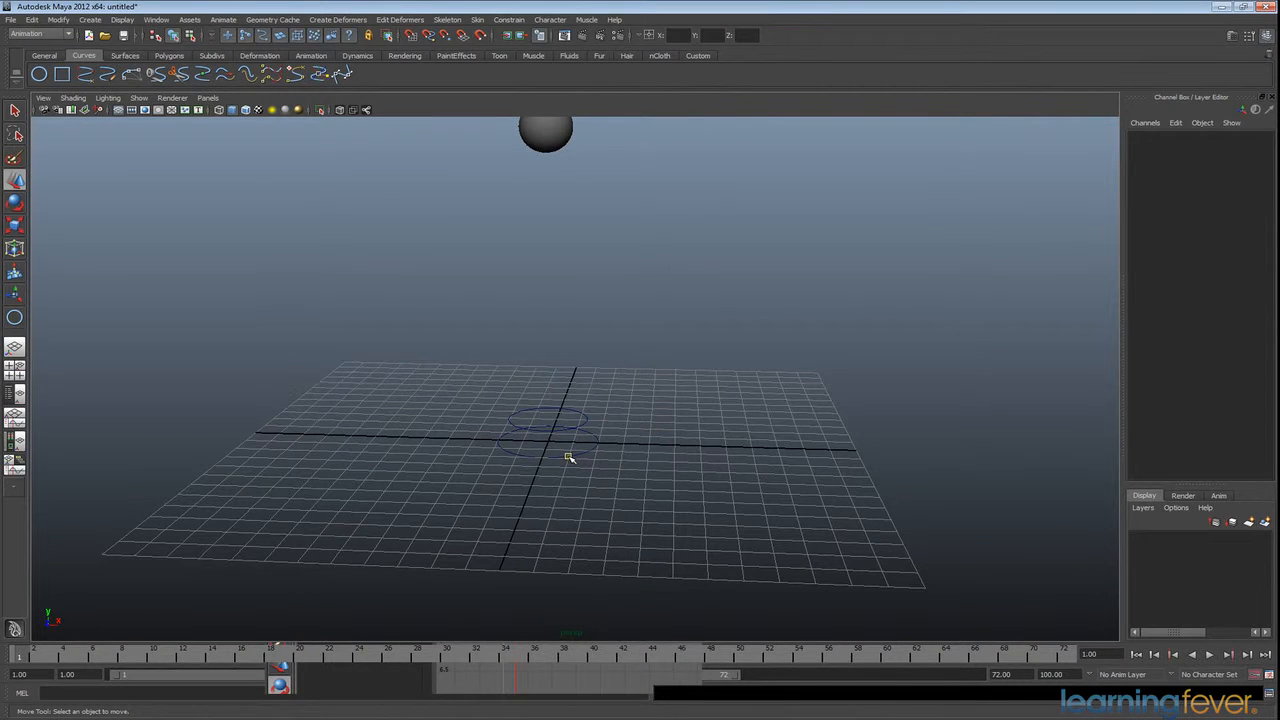
pyautogui.click(568, 457)
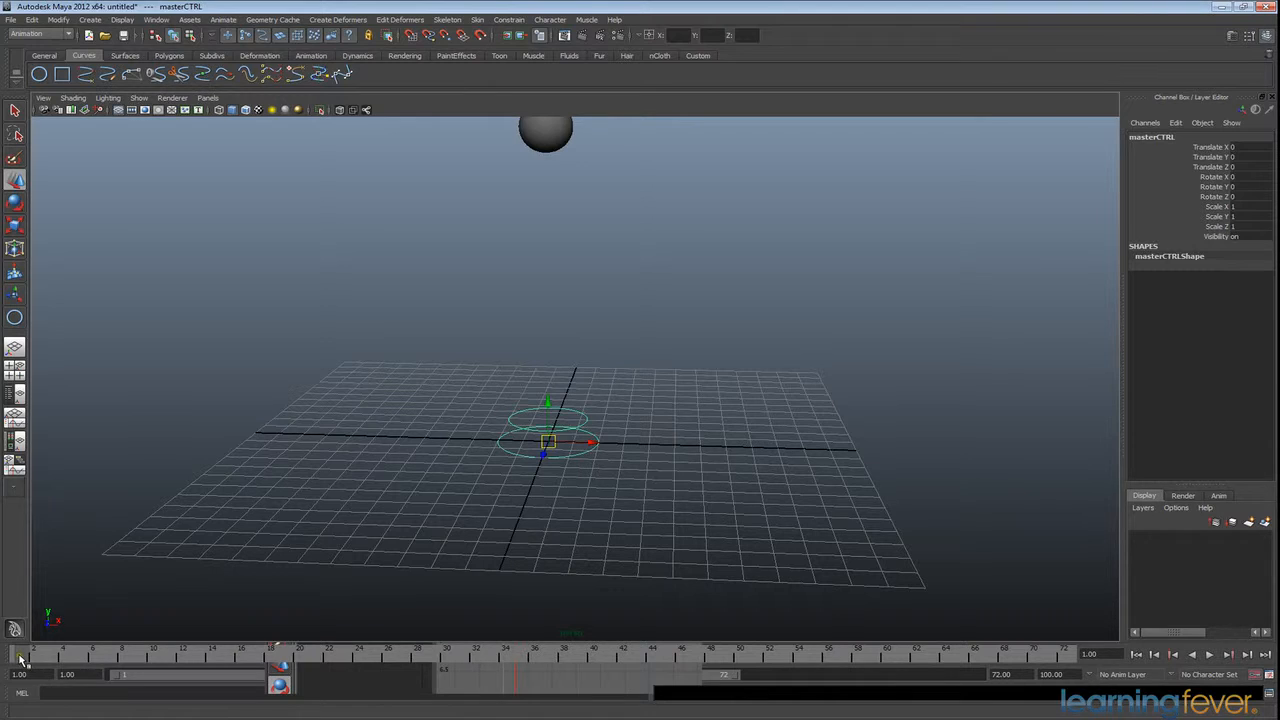
# Step: Copy all of the ball's animation keys from frames 1 to 72
pyautogui.moveTo(20, 658); pyautogui.dragTo(4, 630)
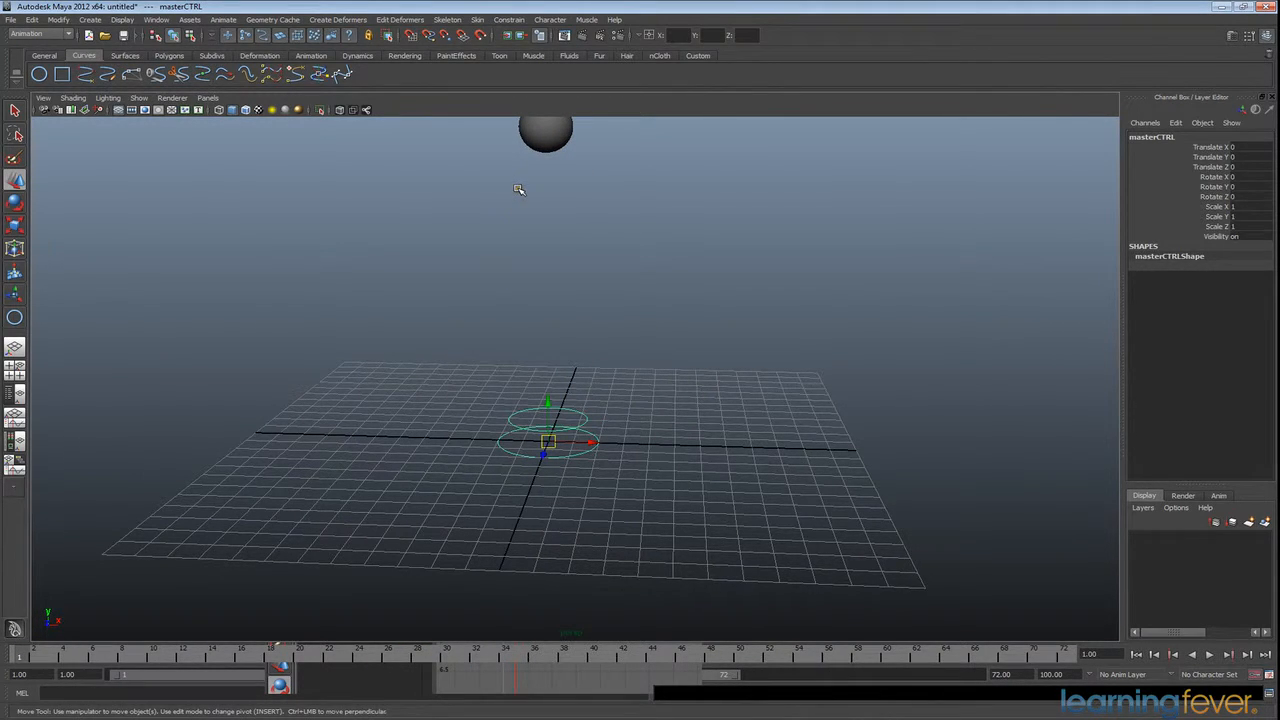
pyautogui.click(537, 136)
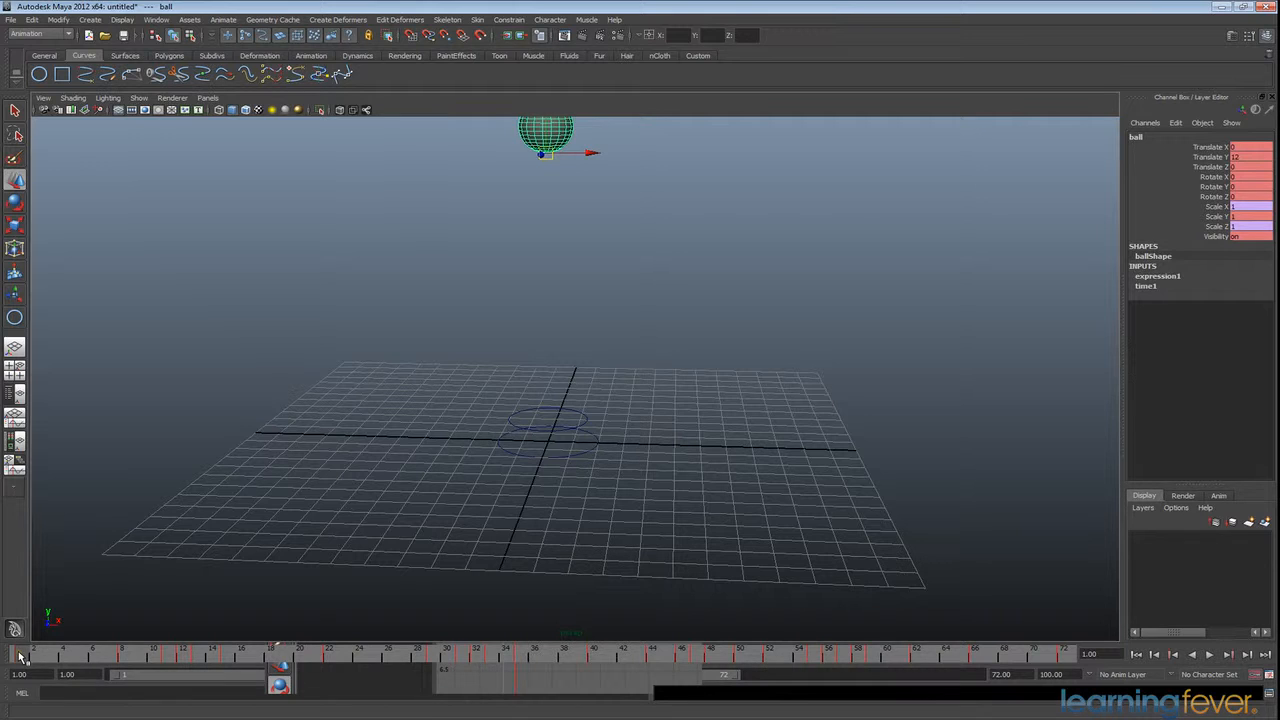
pyautogui.keyDown('shift'); pyautogui.moveTo(20, 655); pyautogui.dragTo(1072, 655); pyautogui.keyUp('shift')
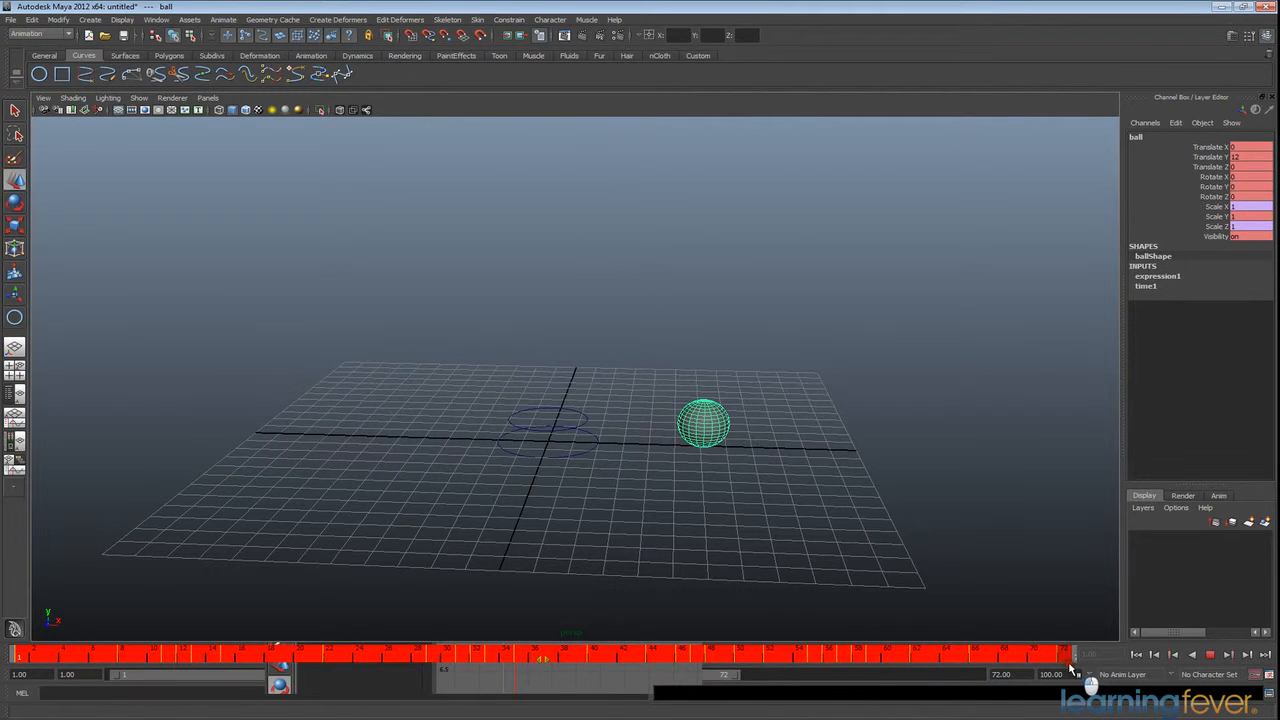
pyautogui.rightClick(411, 656)
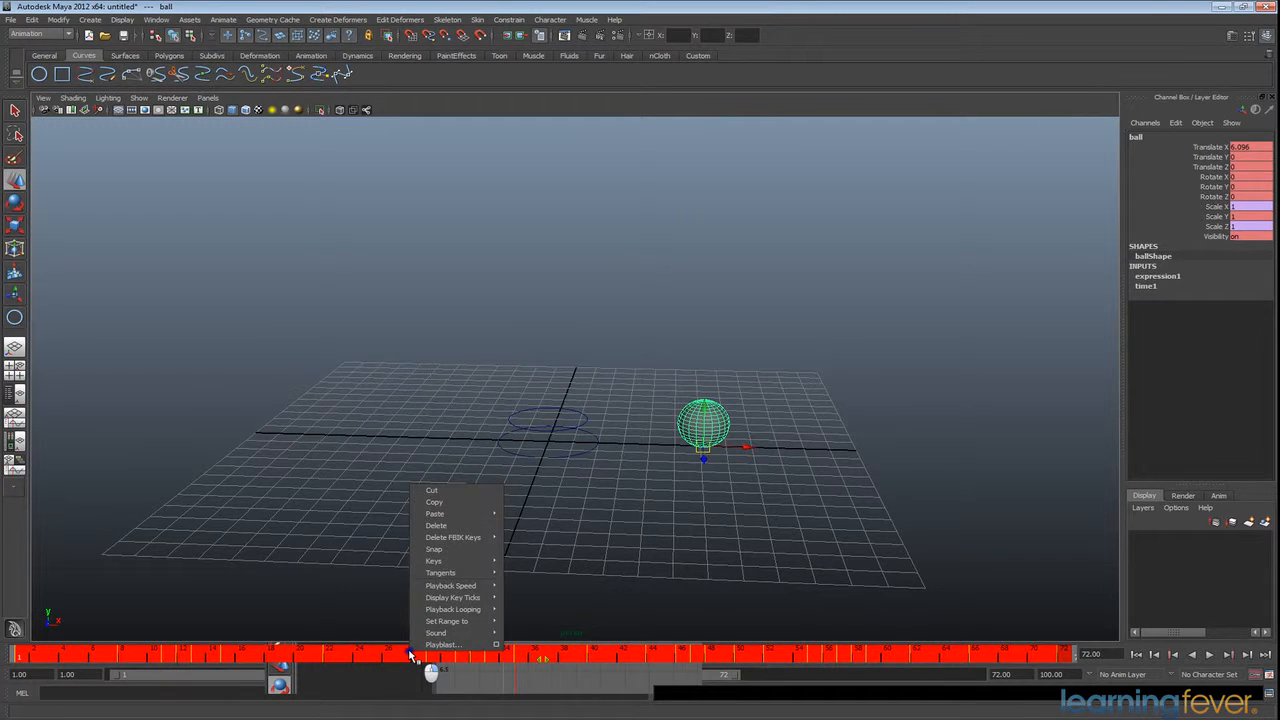
pyautogui.click(474, 511)
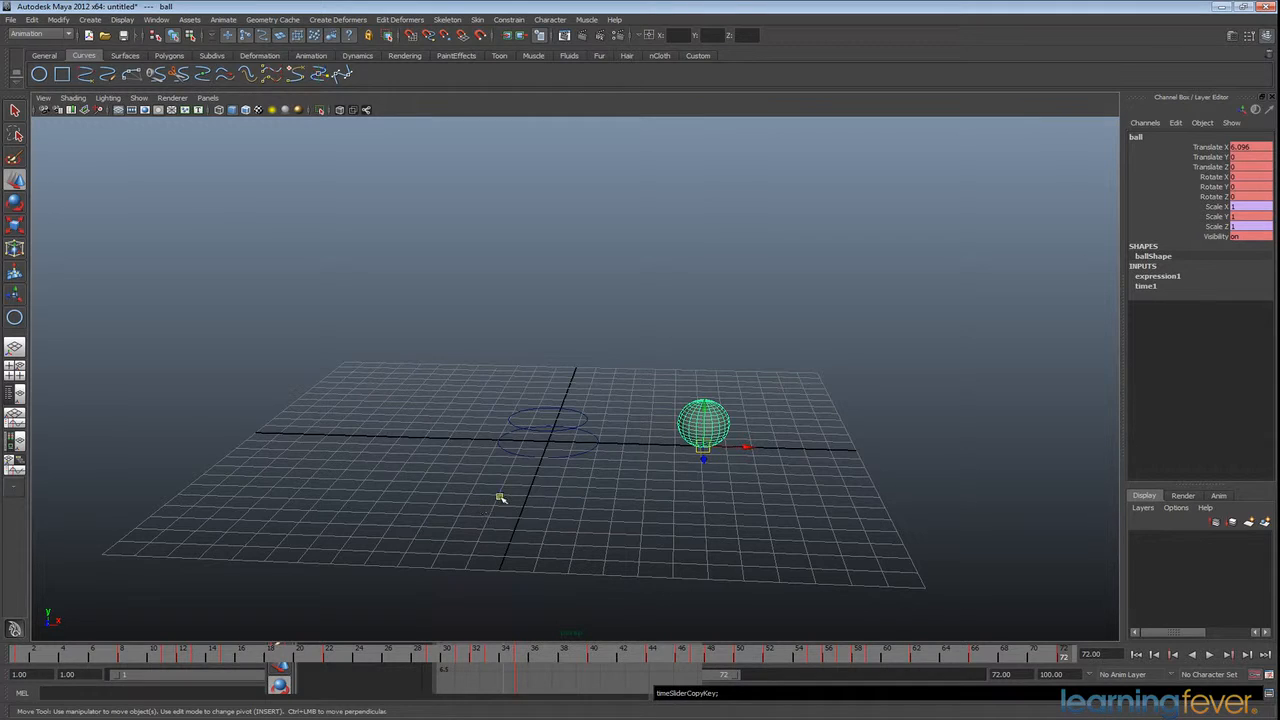
# Step: Paste the copied animation keys onto masterCTRL at frame 1
pyautogui.click(540, 457)
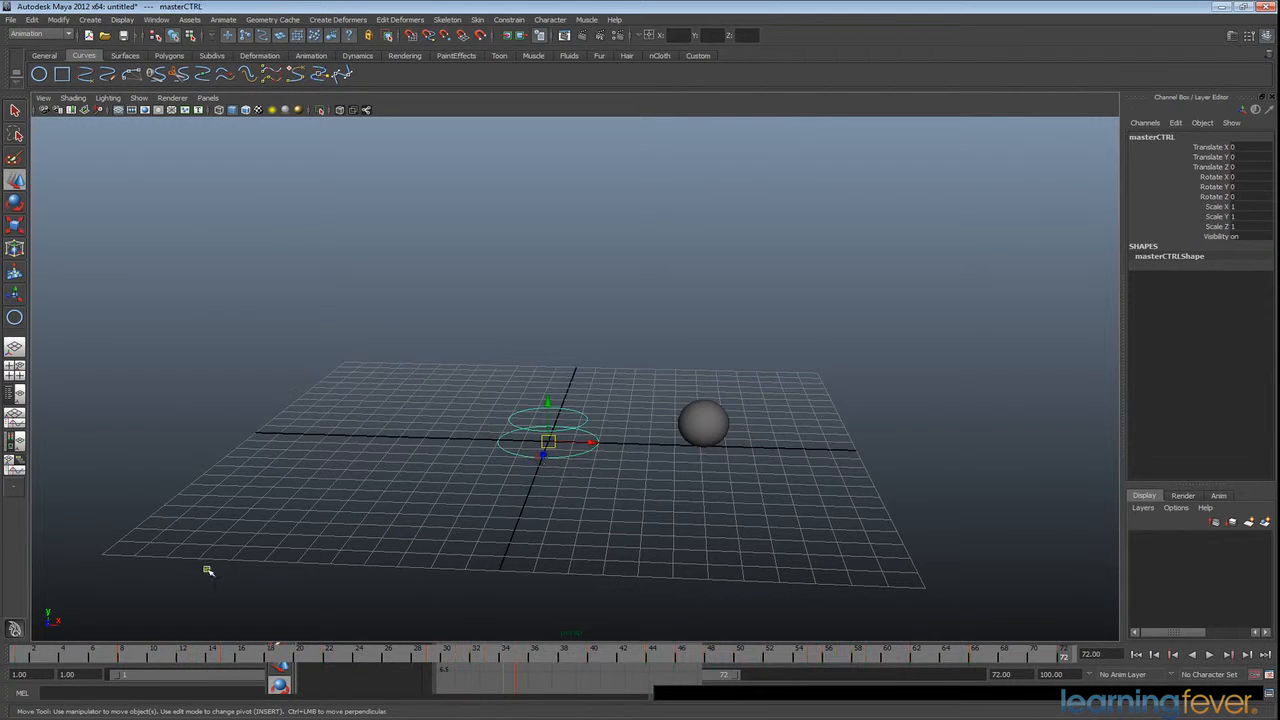
pyautogui.click(20, 656)
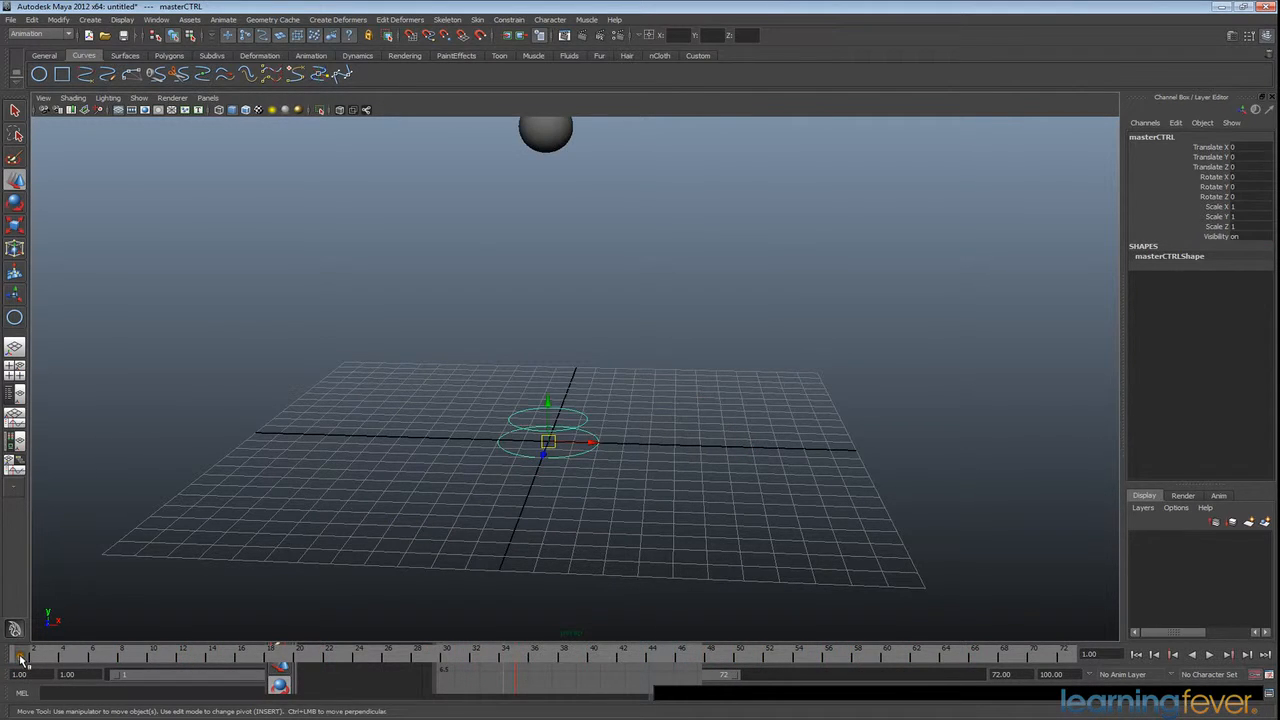
pyautogui.rightClick(21, 659)
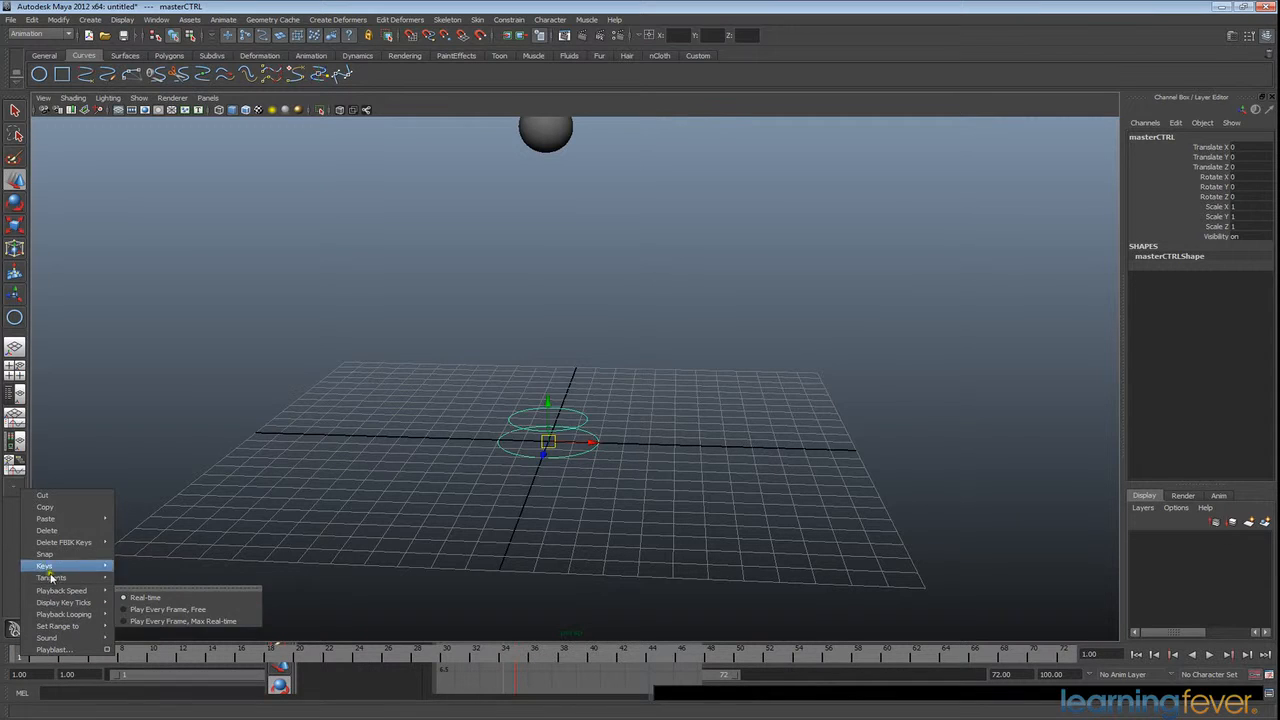
pyautogui.moveTo(66, 522)
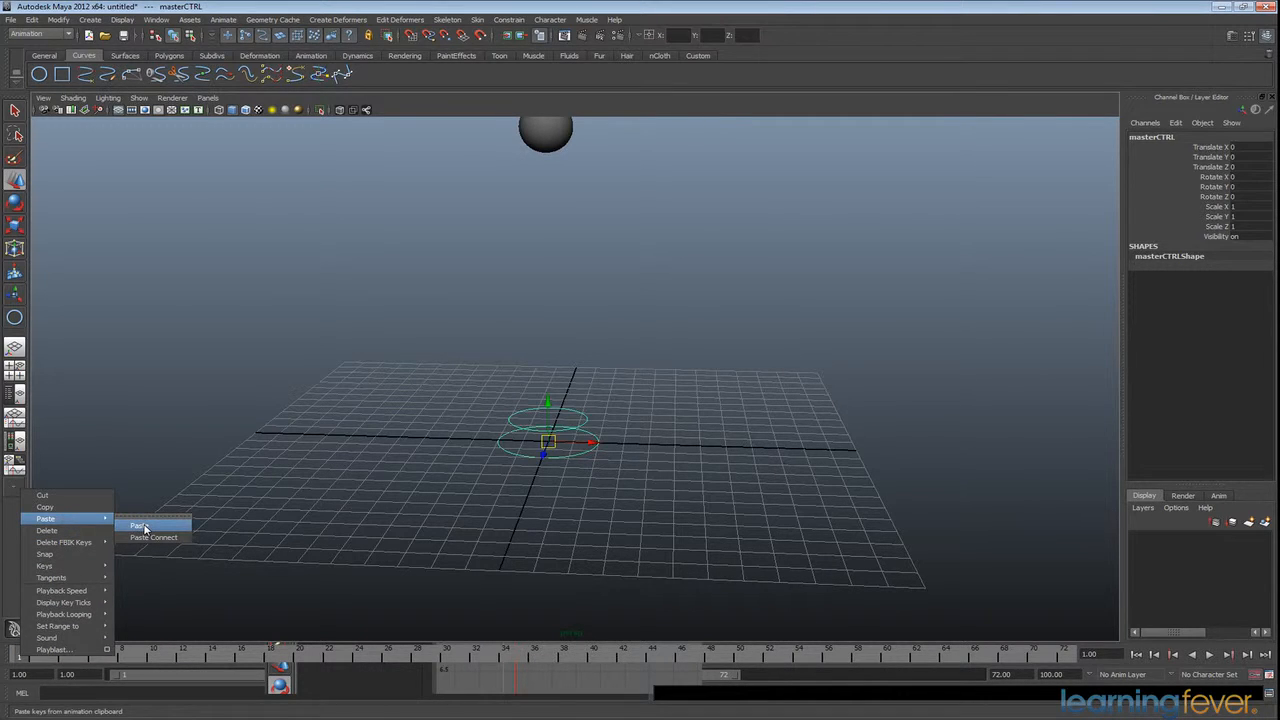
pyautogui.click(140, 526)
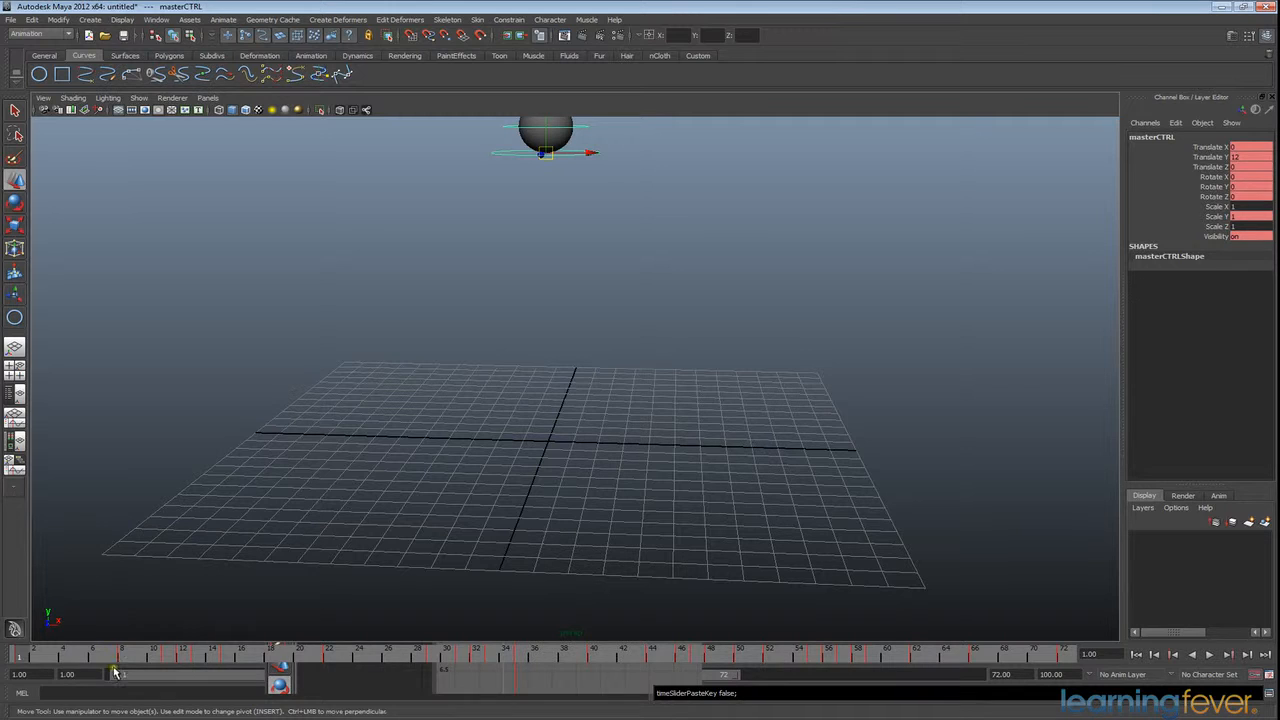
# Step: Play back the animation to check masterCTRL's motion against the ball, and return to frame 1
pyautogui.click(1209, 655)
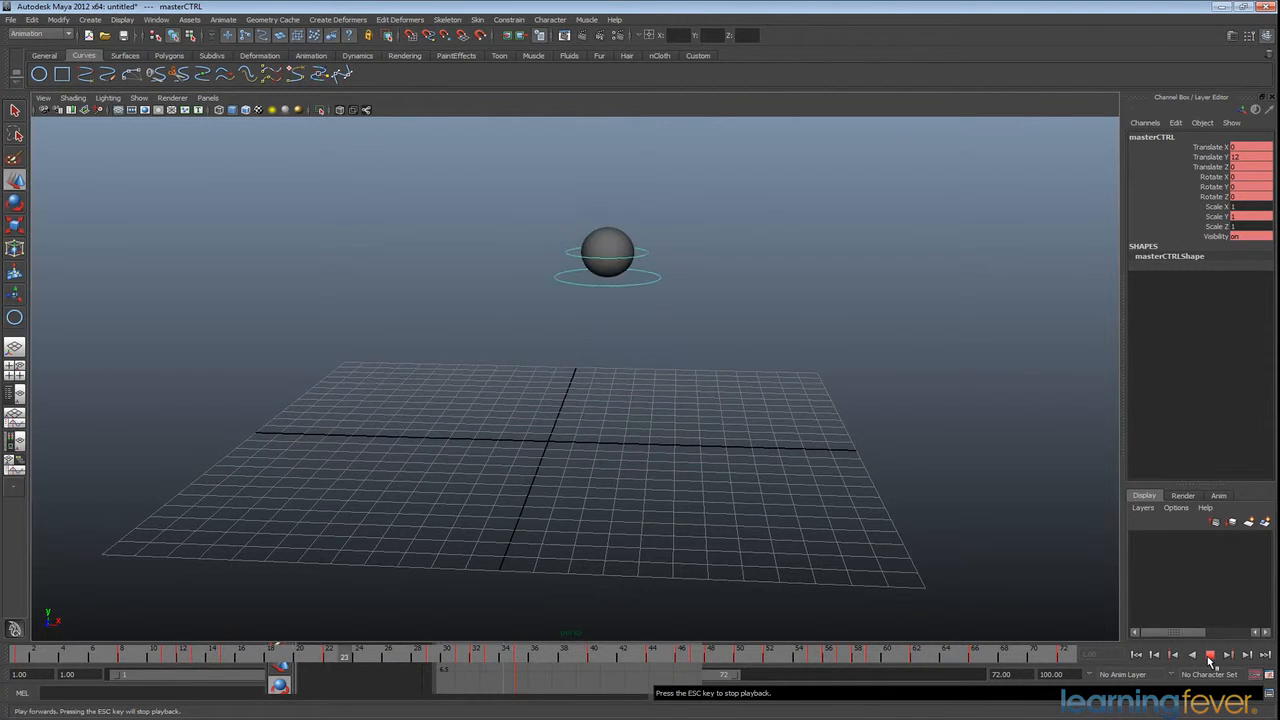
pyautogui.click(1210, 655)
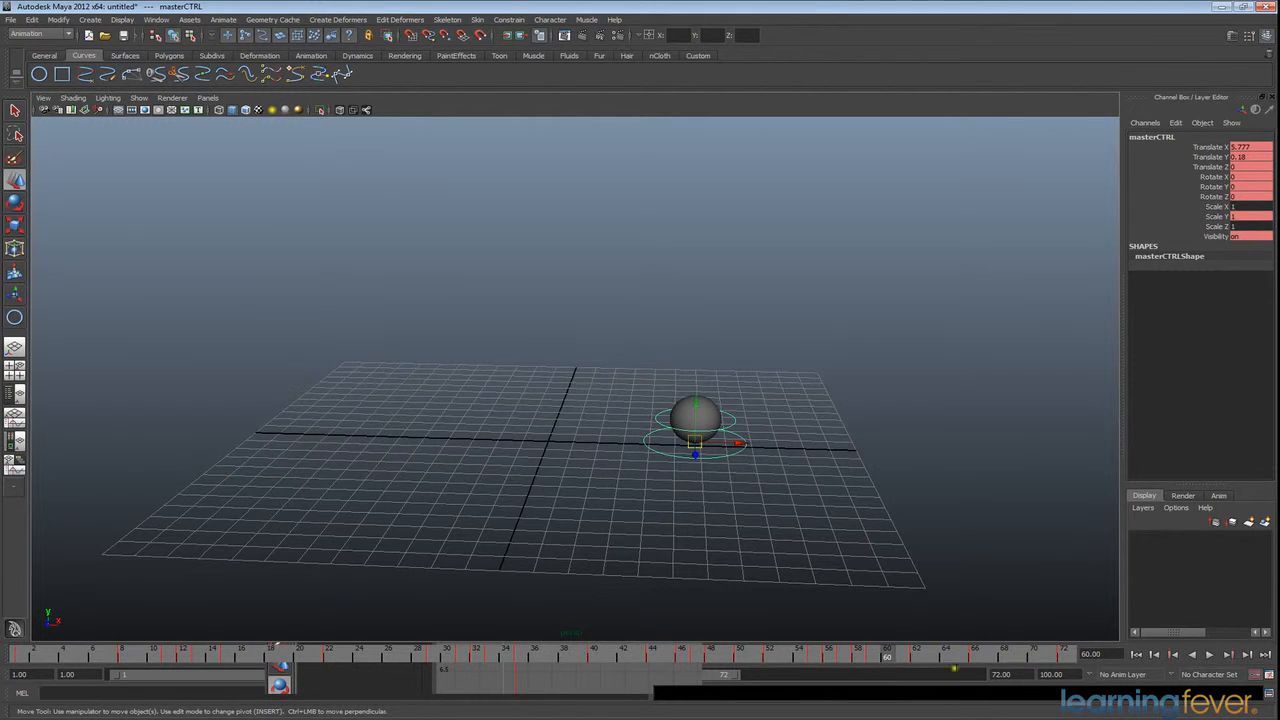
pyautogui.moveTo(1043, 657); pyautogui.dragTo(18, 656)
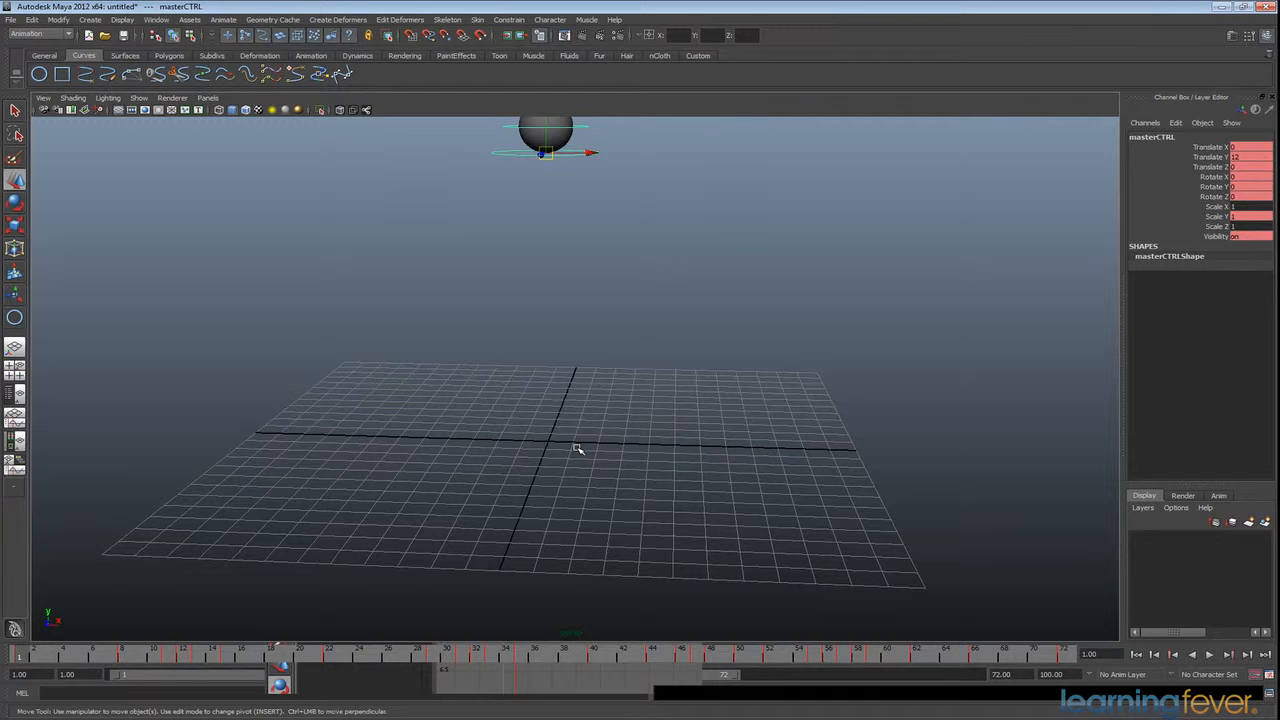
# Step: Edit expression1 in the Expression Editor, replacing all three ball references with masterCTRL, and submit the change
pyautogui.click(148, 22)
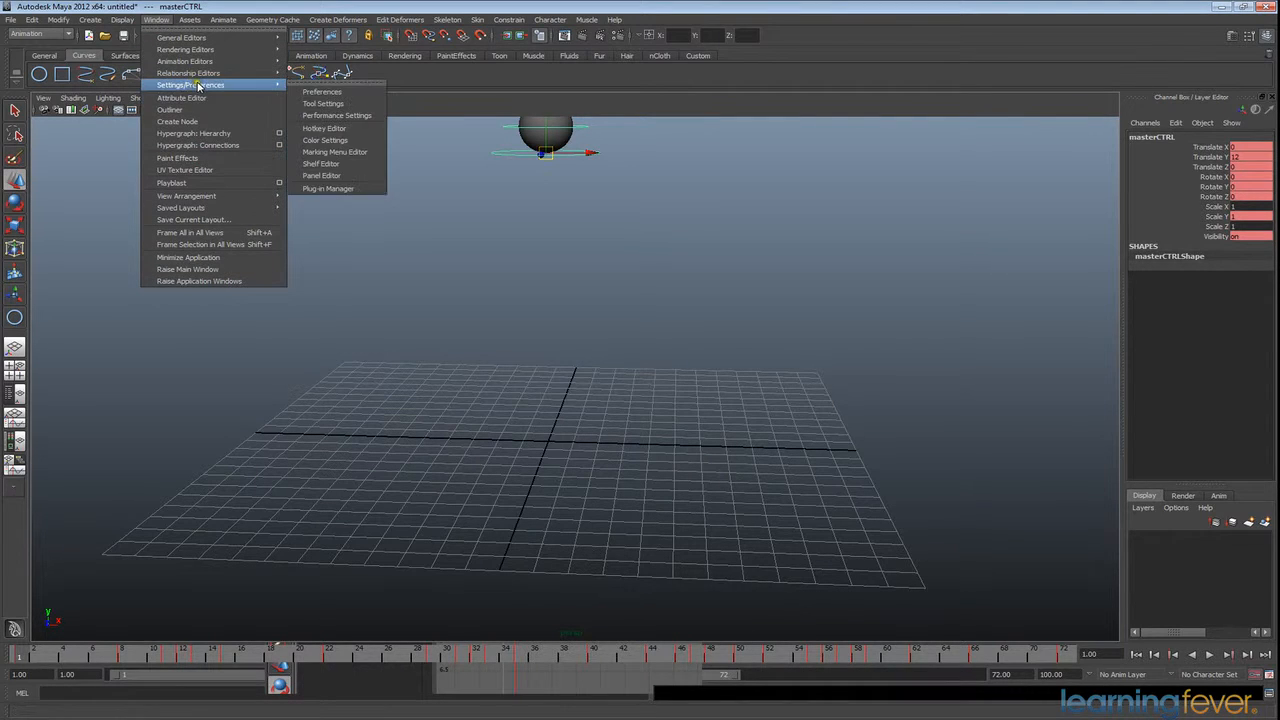
pyautogui.moveTo(198, 63)
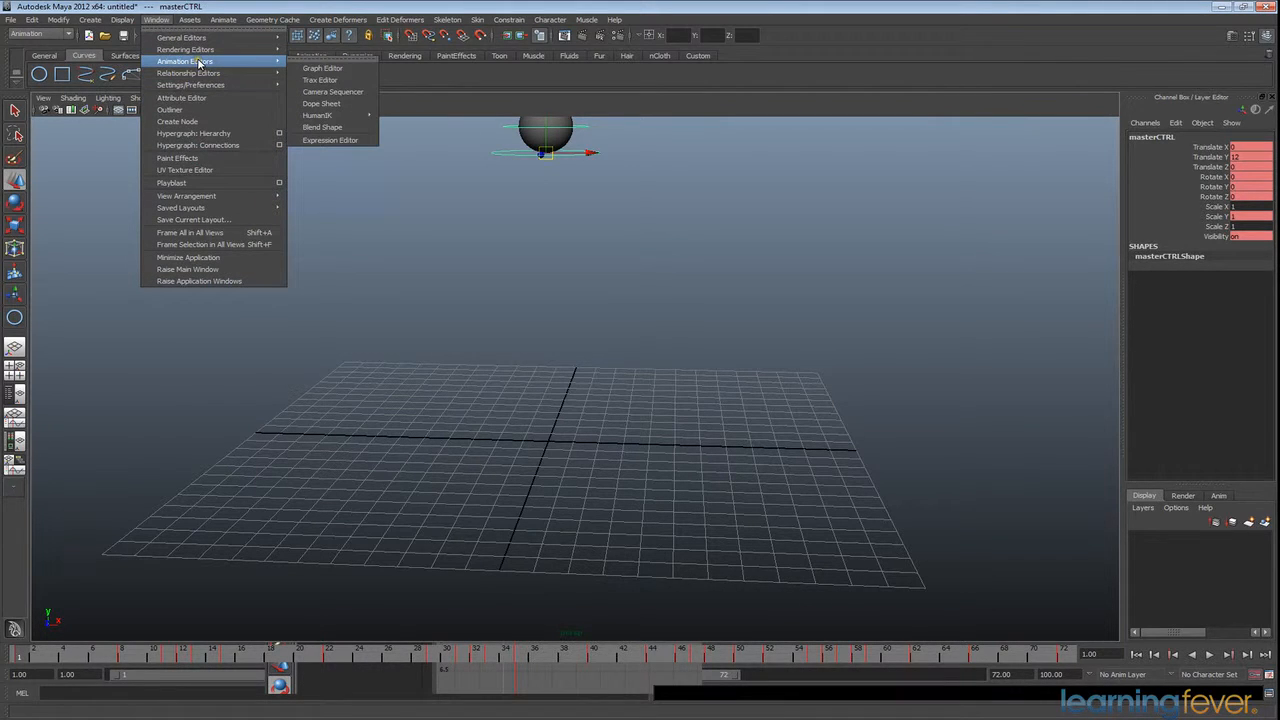
pyautogui.click(330, 140)
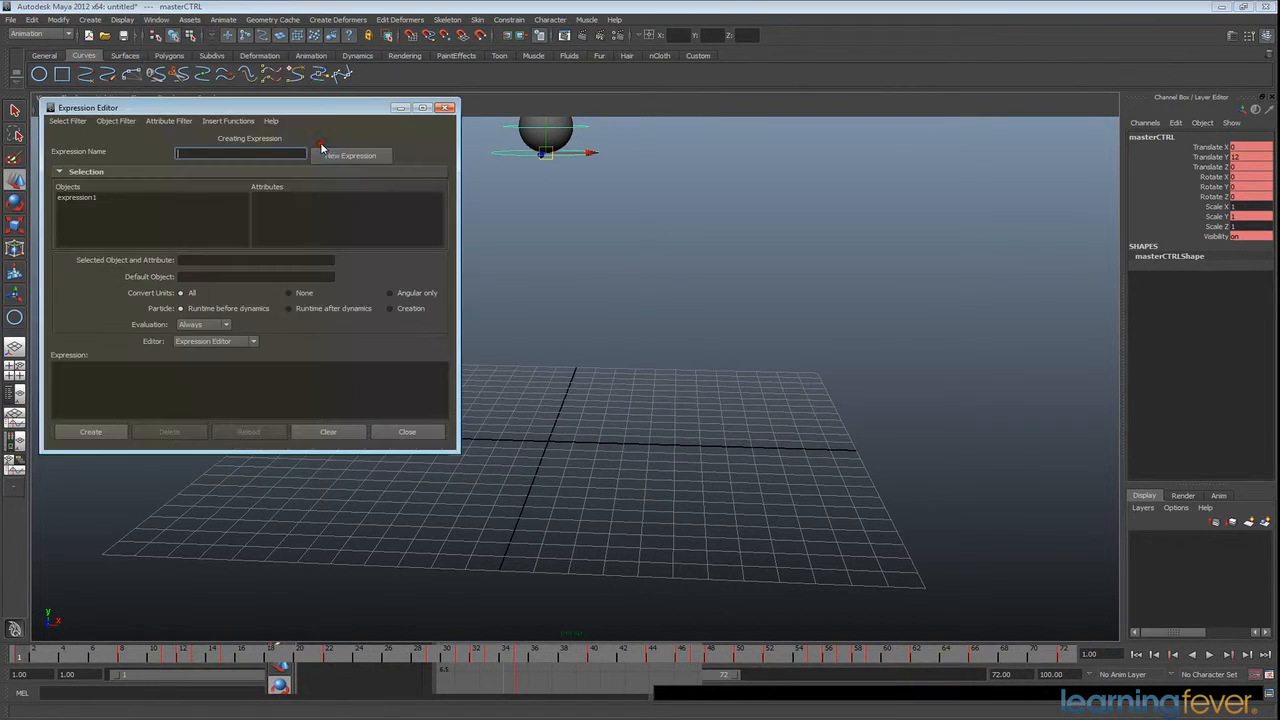
pyautogui.click(80, 198)
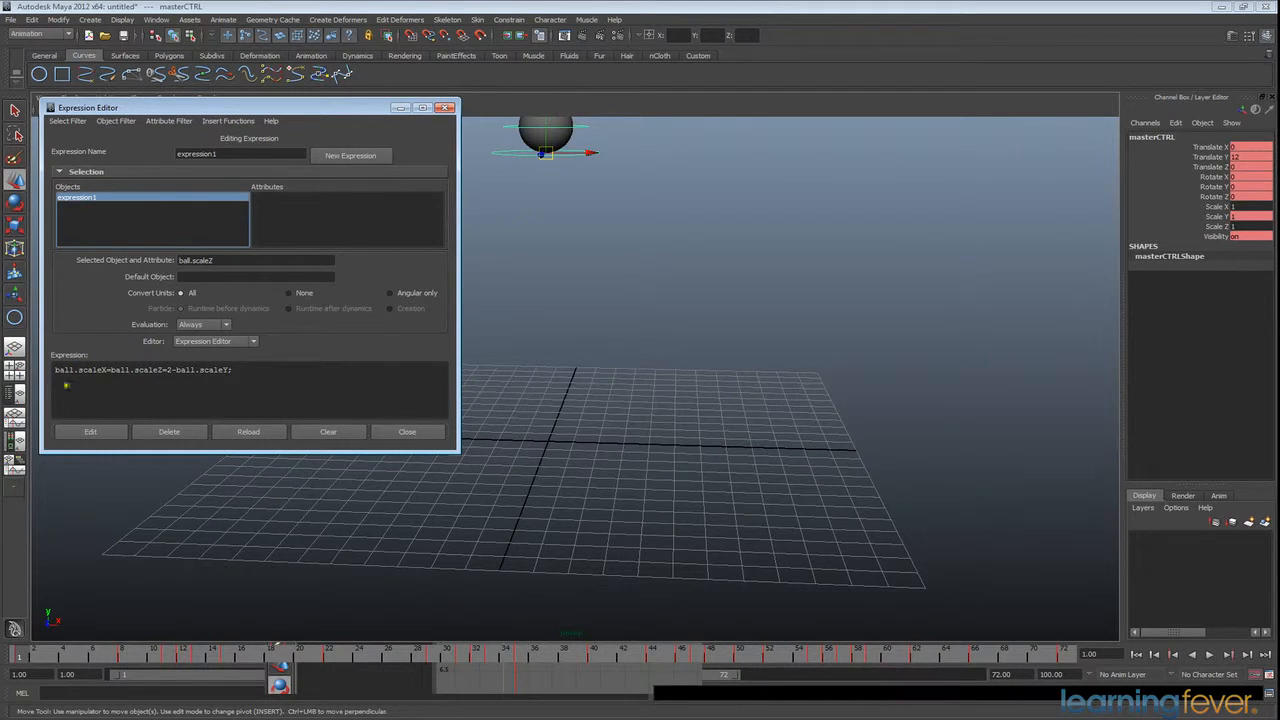
pyautogui.doubleClick(70, 370)
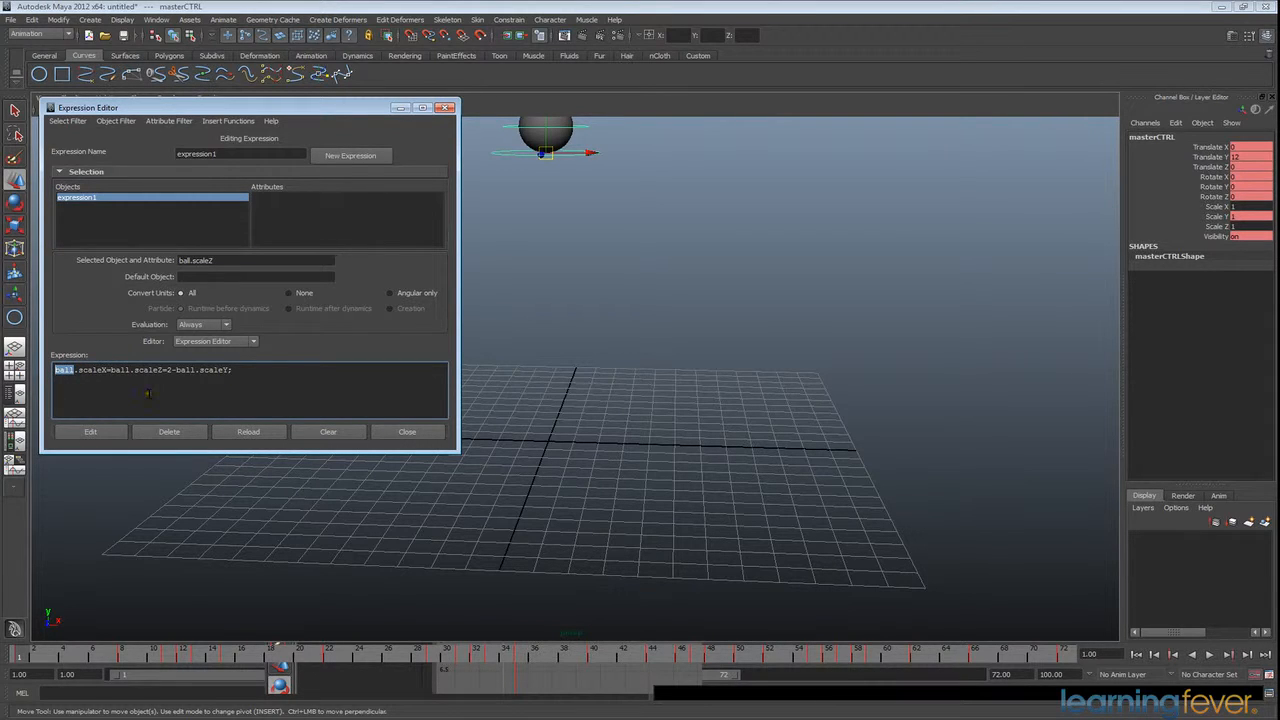
pyautogui.write('masterCTRL')
pyautogui.moveTo(160, 370); pyautogui.dragTo(140, 371)
pyautogui.write('masterCTRLL')
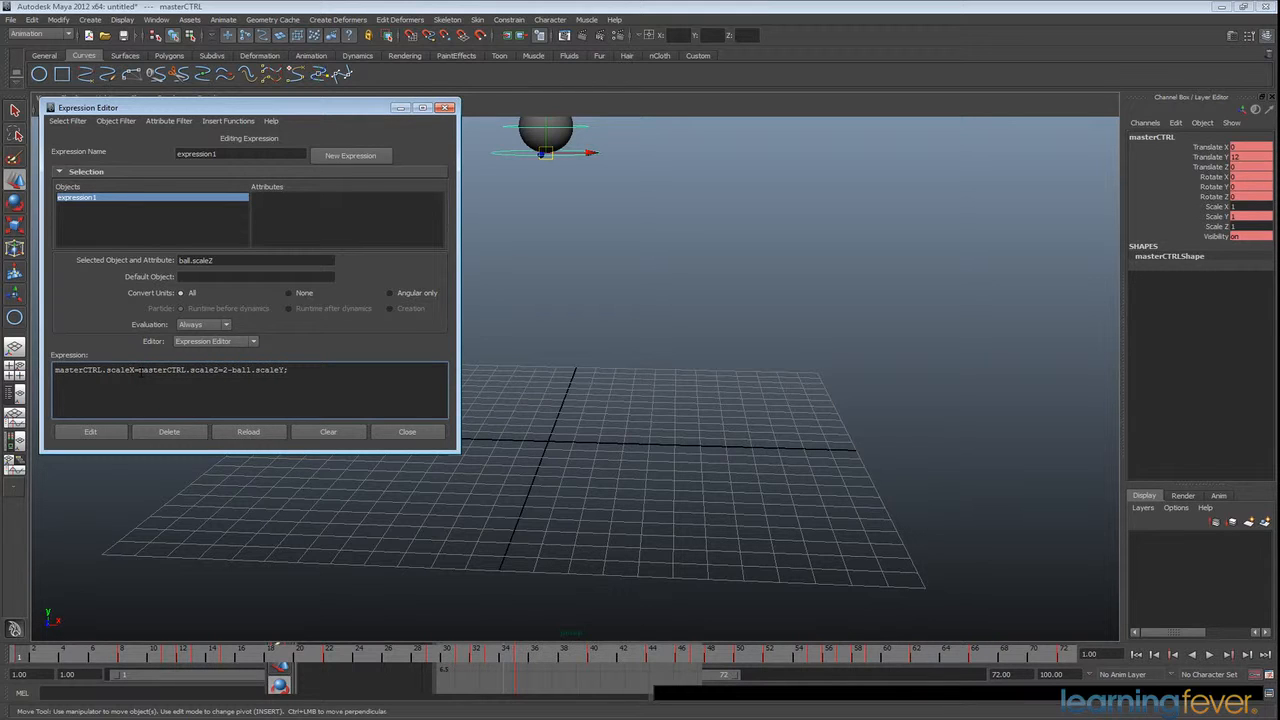
pyautogui.moveTo(249, 370); pyautogui.dragTo(233, 371)
pyautogui.write('masterCTR')
pyautogui.click(93, 432)
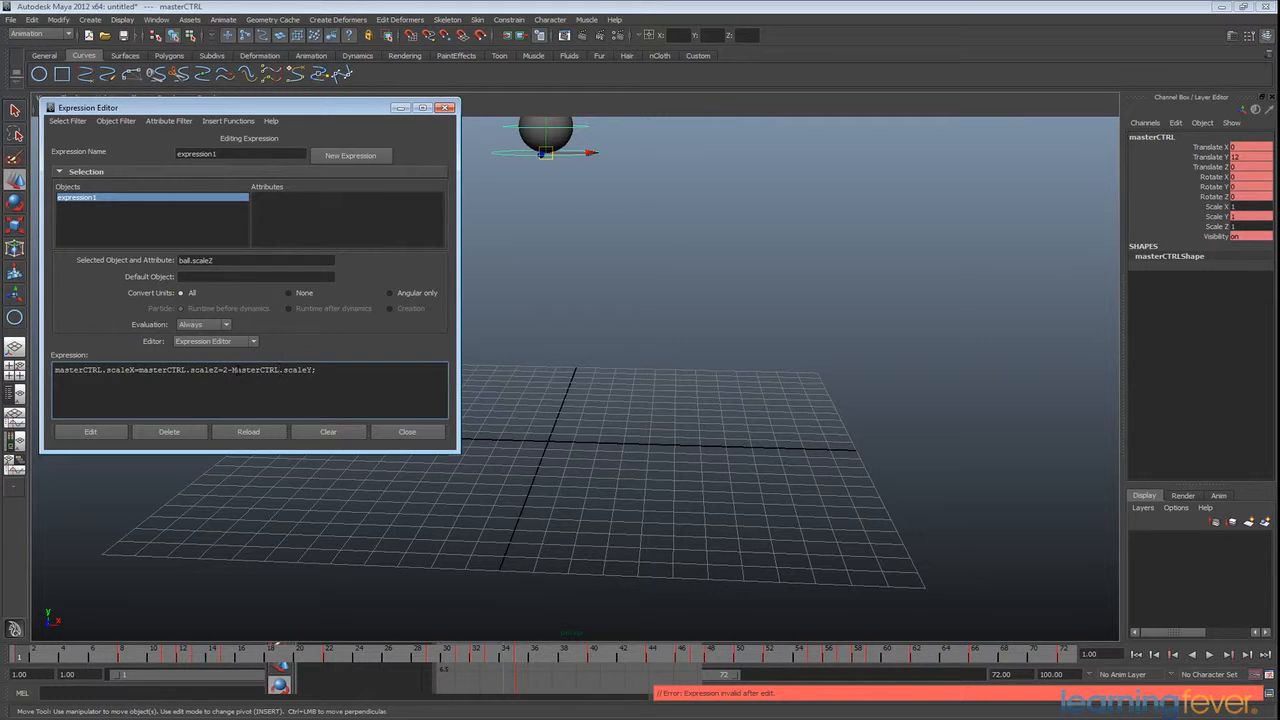
# Step: Correct the last name in expression1 to lowercase-initial masterCTRL, update the expression and check the stretch at frame 13
pyautogui.press('BackSpace')
pyautogui.write('m')
pyautogui.moveTo(53, 370); pyautogui.dragTo(357, 373)
pyautogui.click(348, 371)
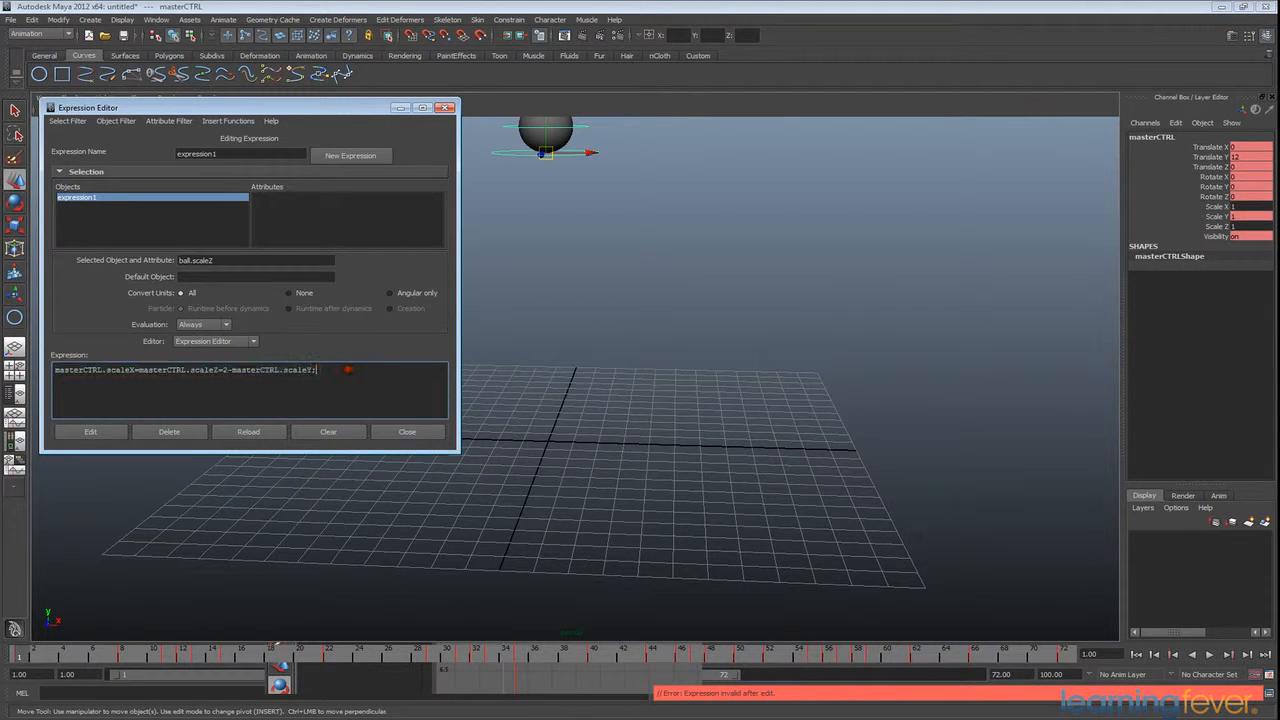
pyautogui.click(94, 437)
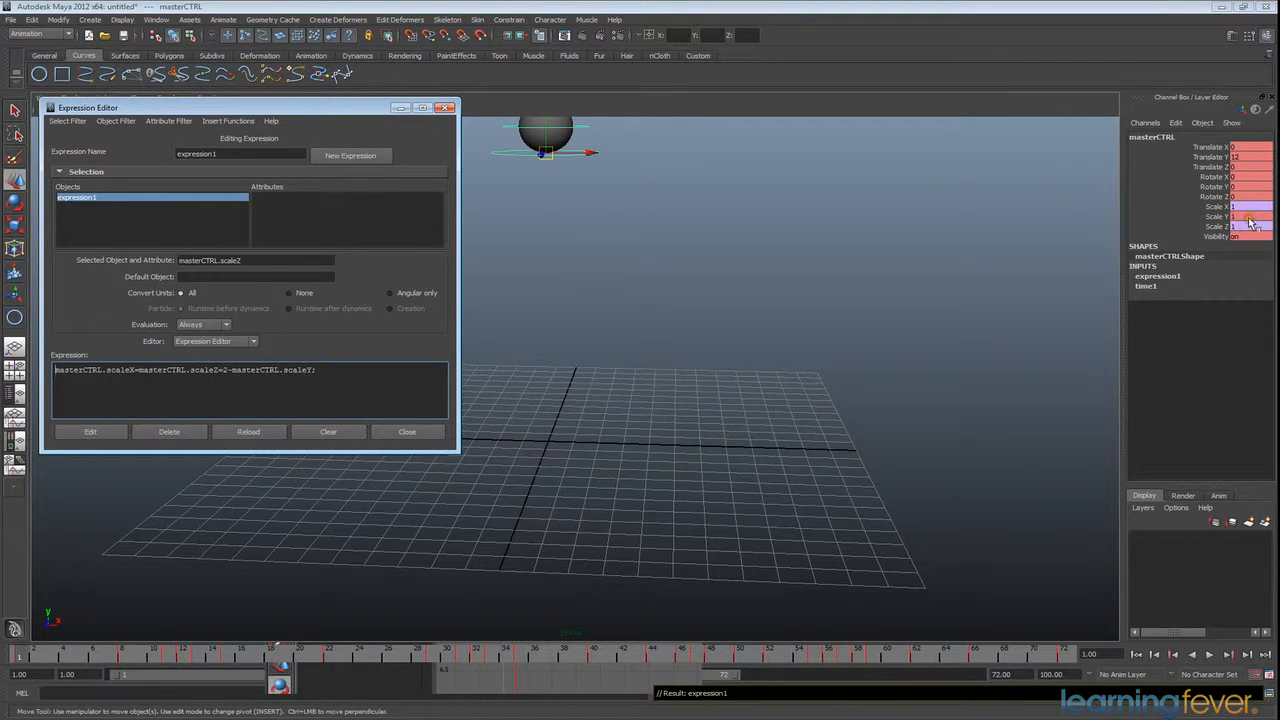
pyautogui.moveTo(36, 660); pyautogui.dragTo(197, 688)
pyautogui.press('w')
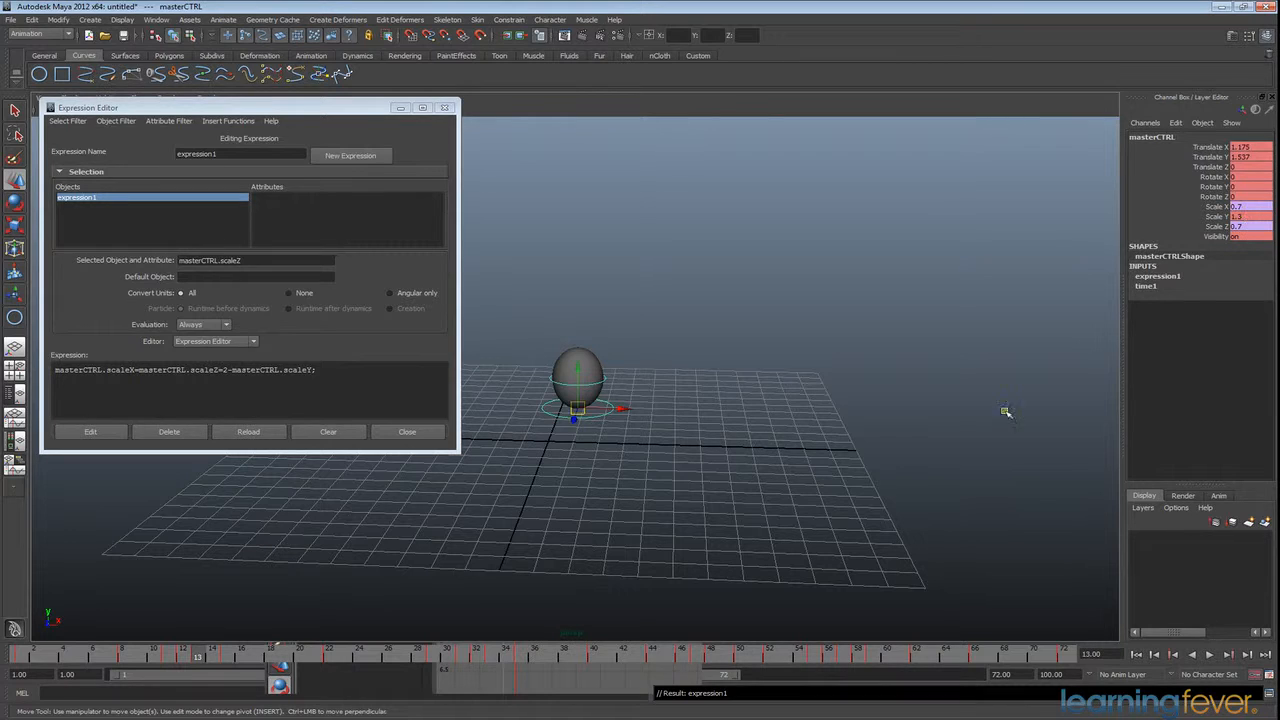
# Step: Go to frame 67 and break the connections on all of the ball's channels, from Translate X to Visibility
pyautogui.click(595, 362)
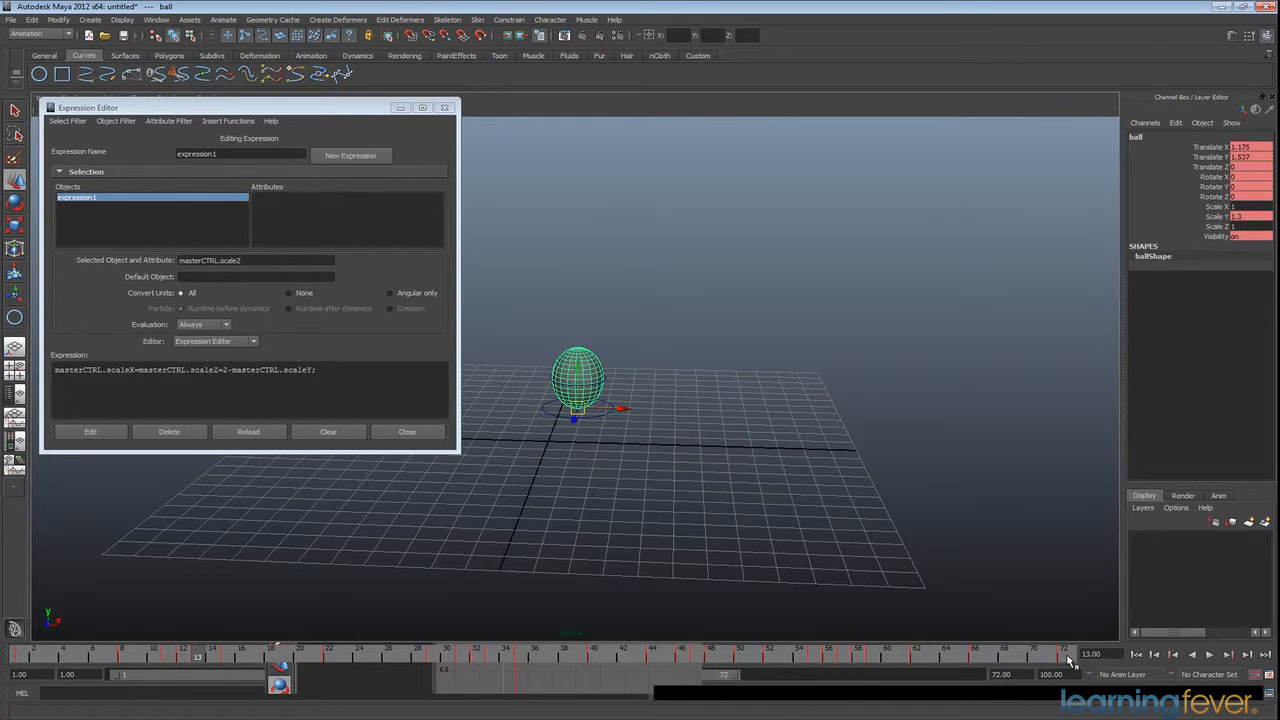
pyautogui.moveTo(1070, 660); pyautogui.dragTo(990, 656)
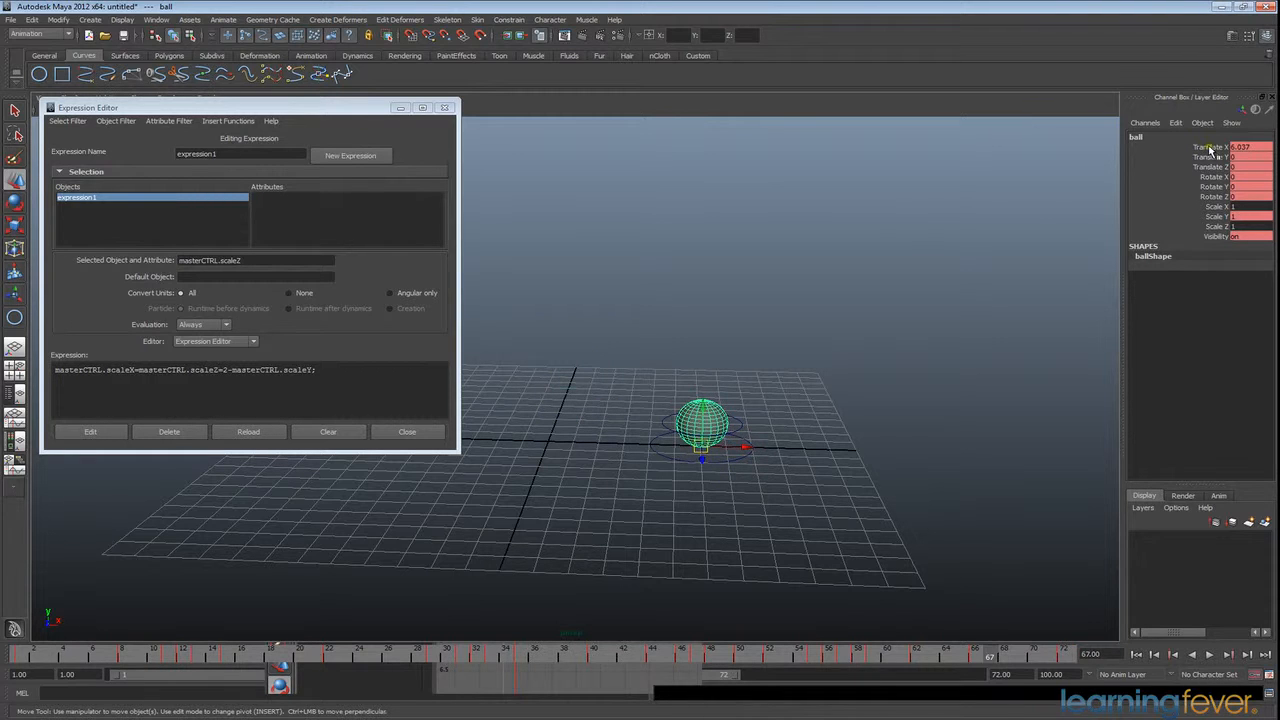
pyautogui.moveTo(1218, 147); pyautogui.dragTo(1220, 236)
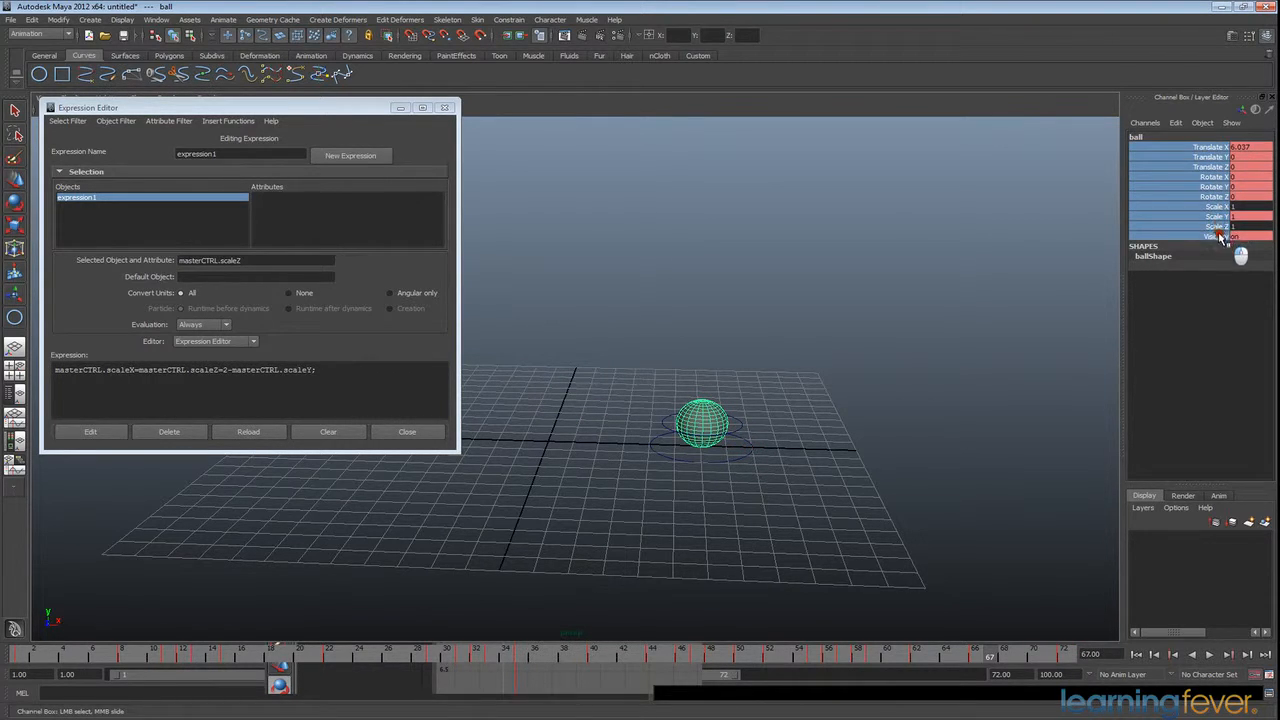
pyautogui.rightClick(1212, 172)
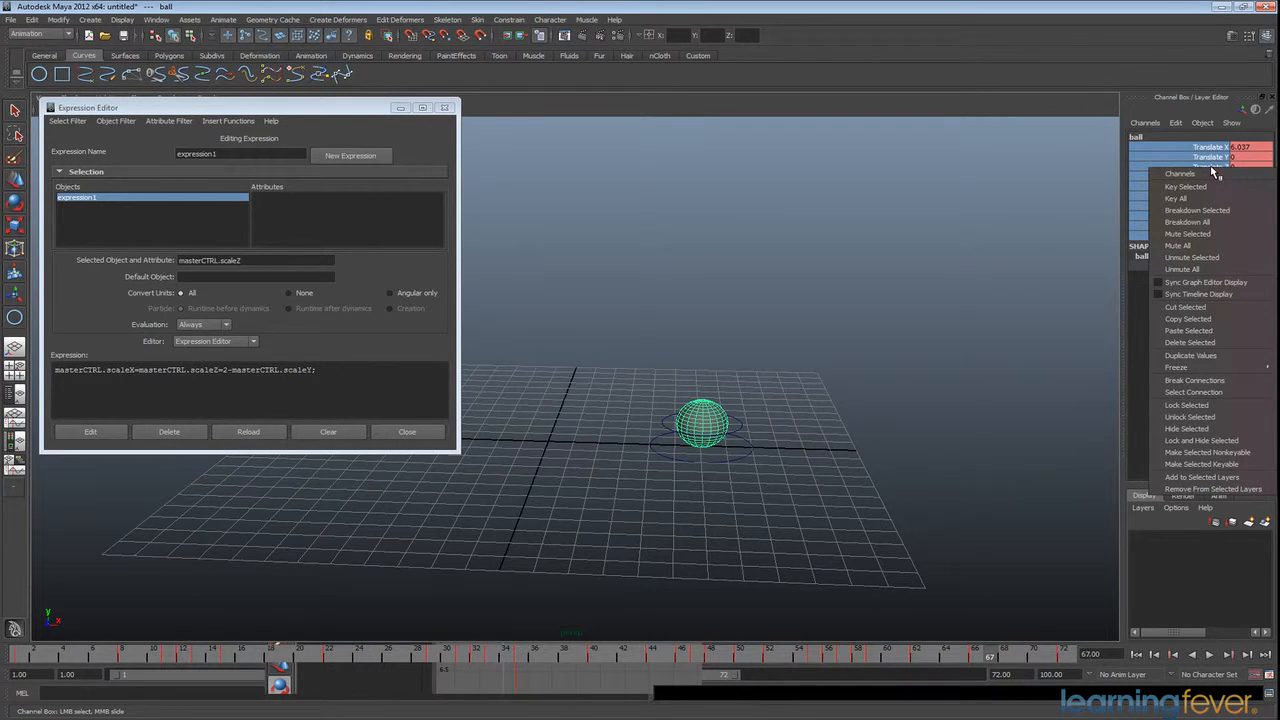
pyautogui.click(1205, 380)
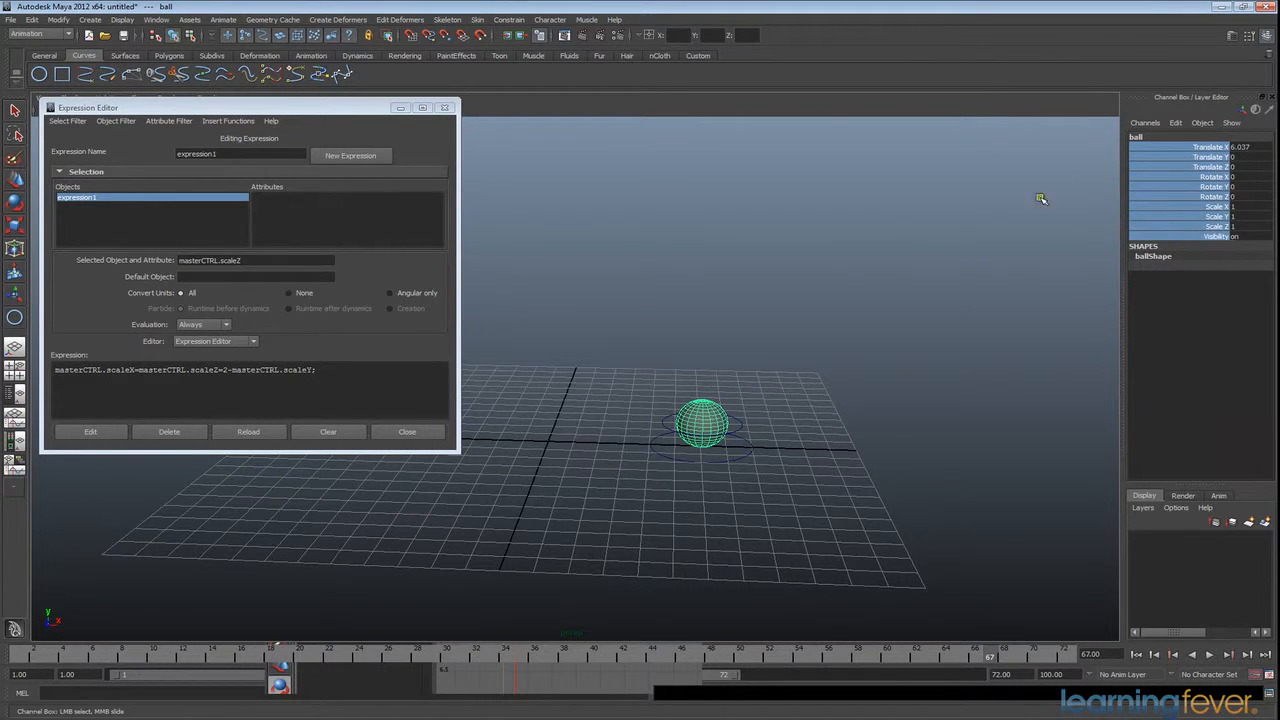
# Step: Set the ball's Translate X to 0
pyautogui.click(1240, 147)
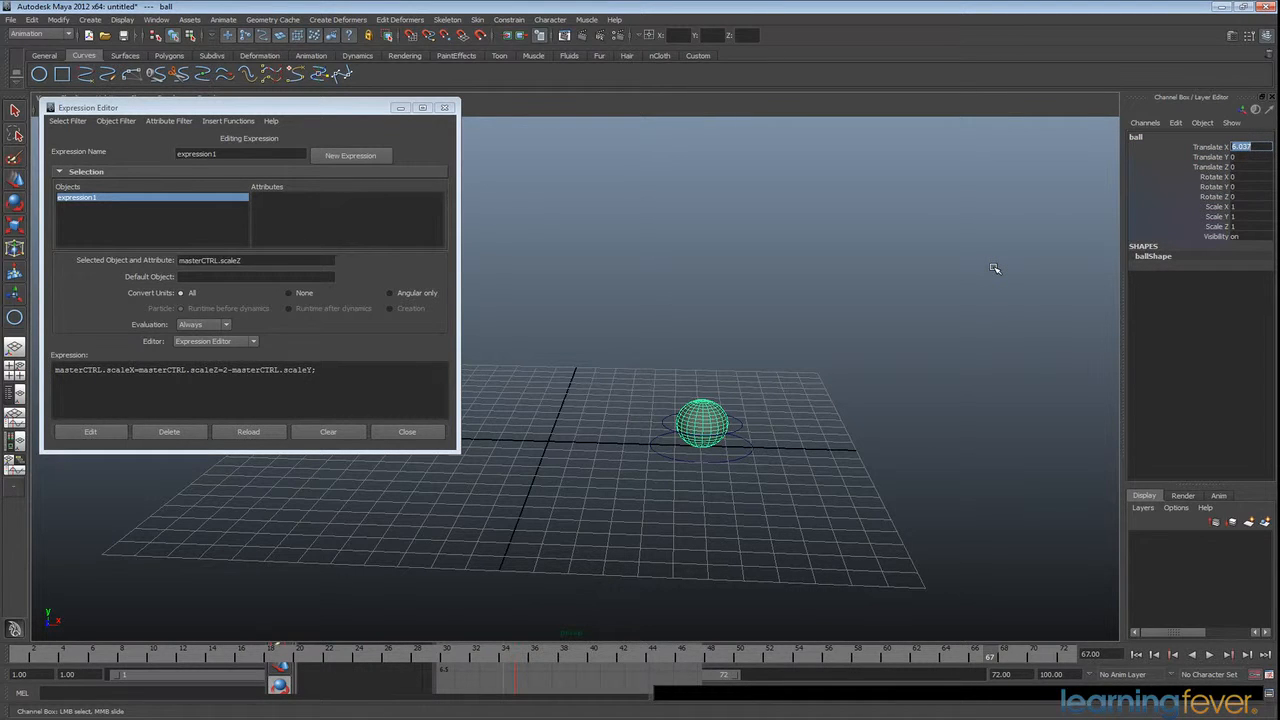
pyautogui.write('0')
pyautogui.press('Return')
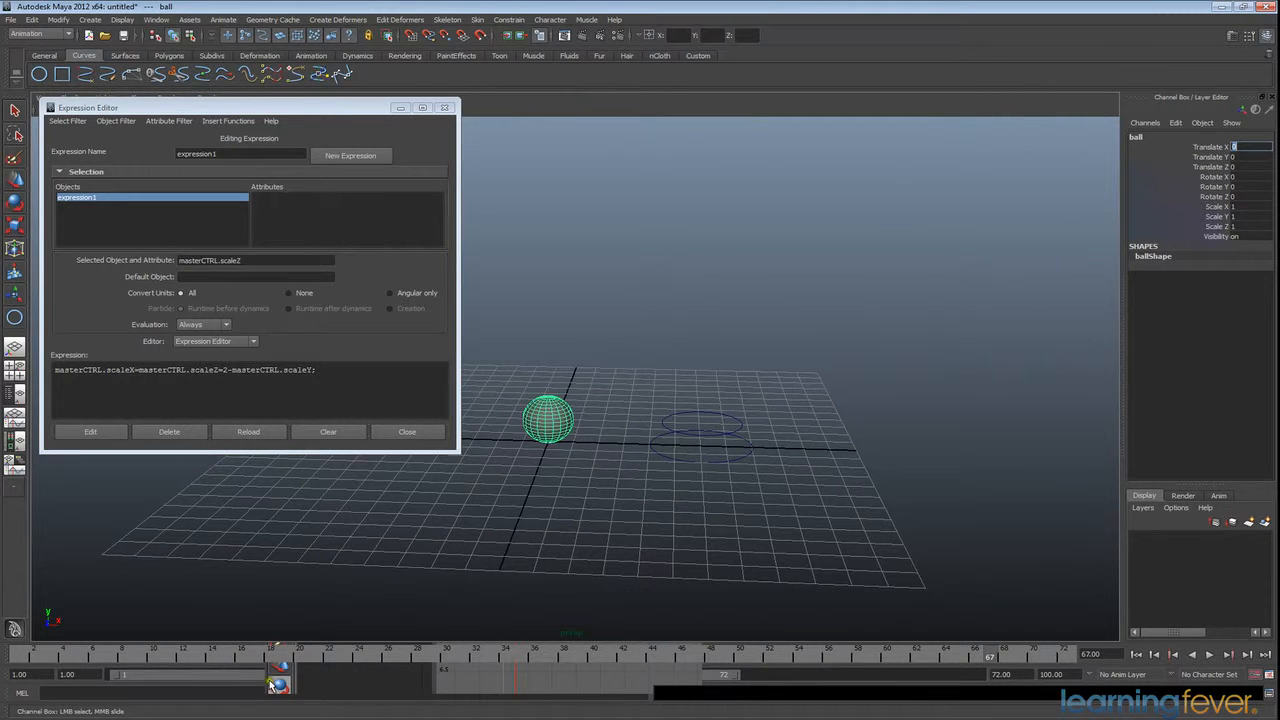
# Step: Play back the control animation, return to frame 1 and close the Expression Editor
pyautogui.hotkey('alt', 'v')
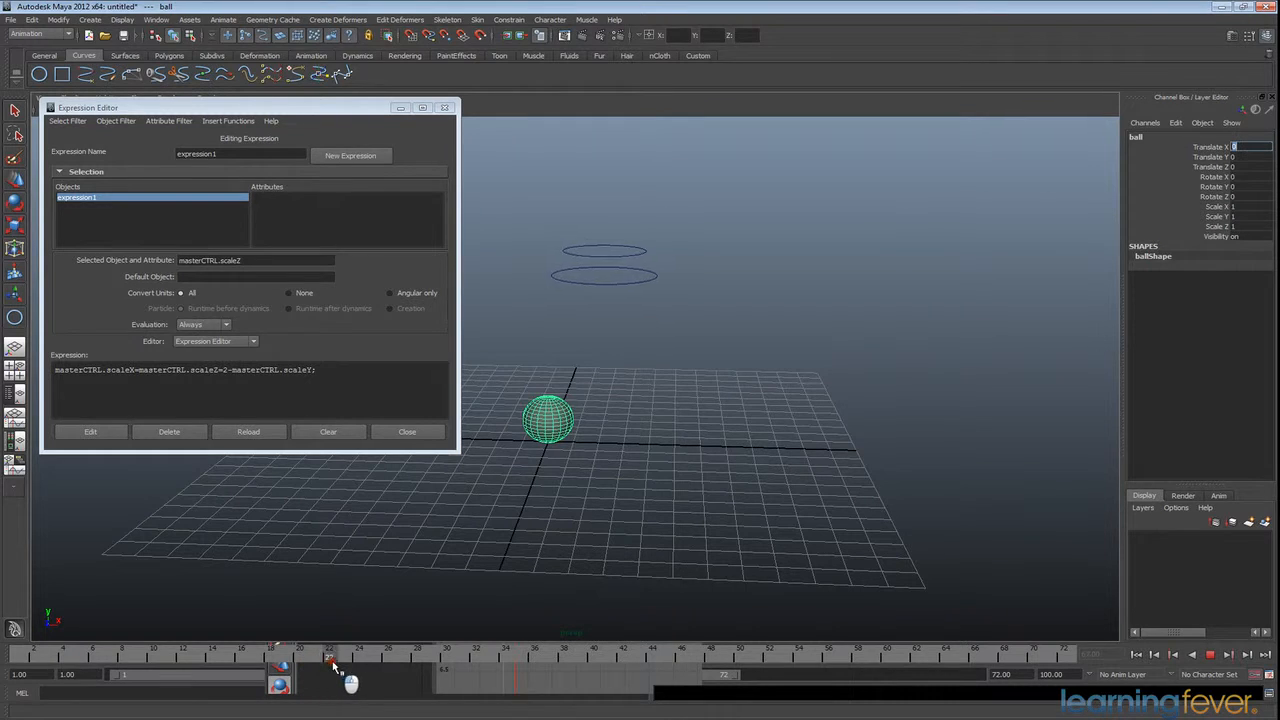
pyautogui.moveTo(795, 643); pyautogui.dragTo(8, 640)
pyautogui.moveTo(242, 108); pyautogui.dragTo(254, 114)
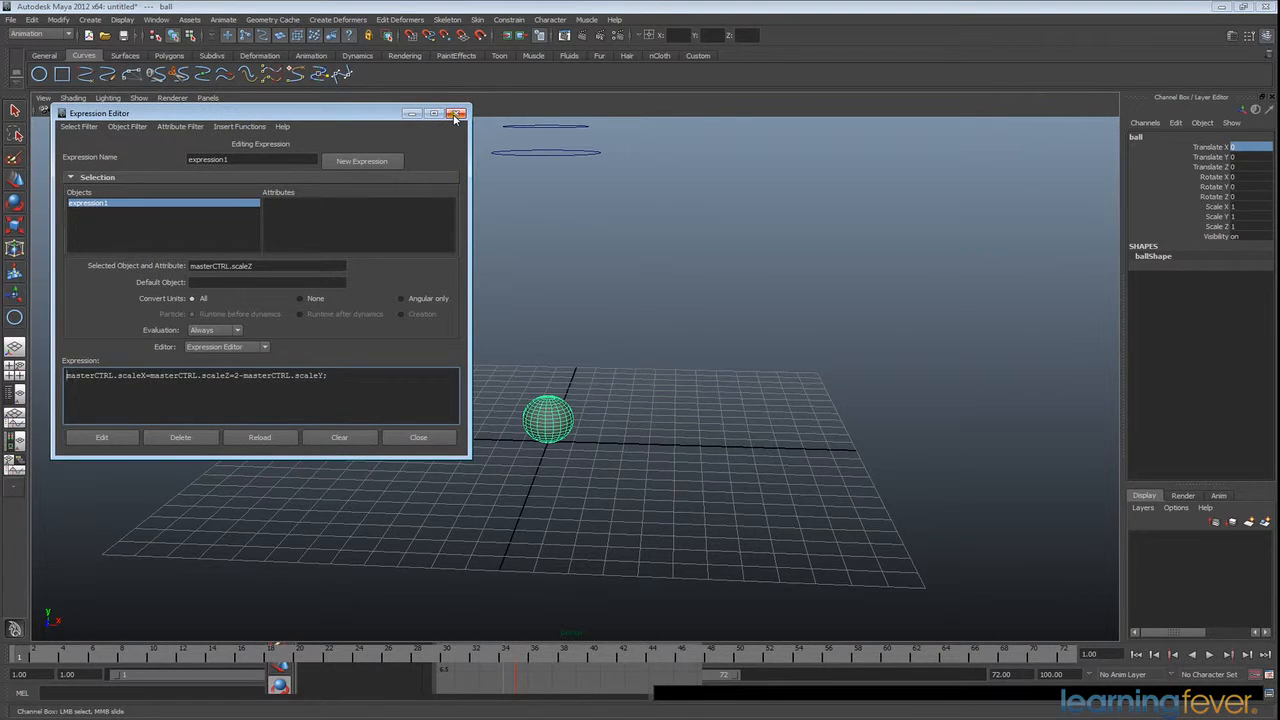
pyautogui.click(455, 114)
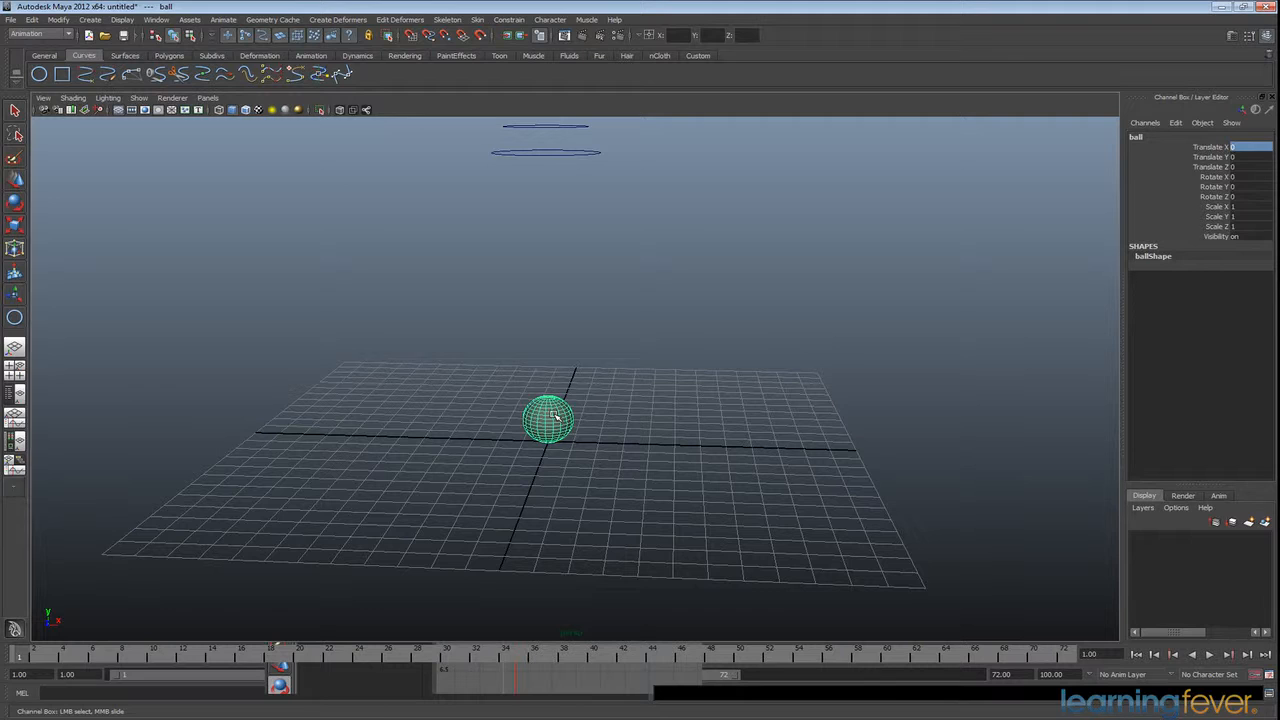
# Step: Parent the ball beneath ballRollCTRL, the upper control circle
pyautogui.press('w')
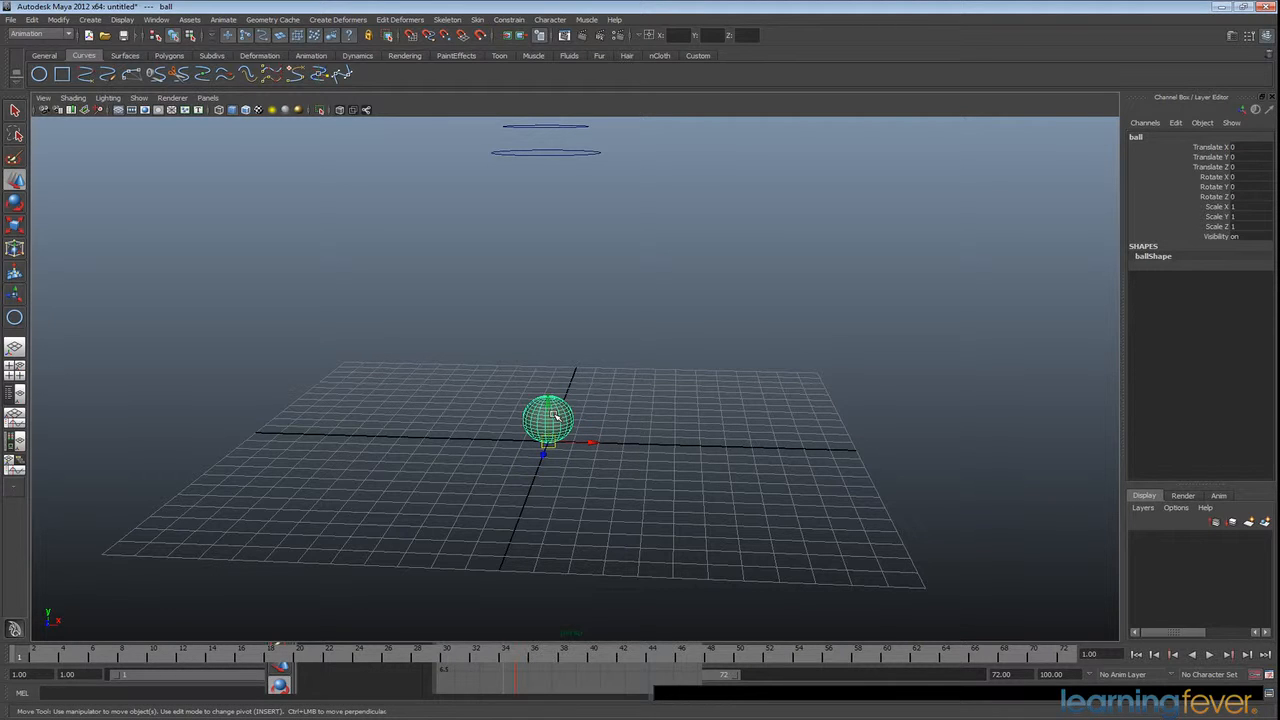
pyautogui.click(553, 127)
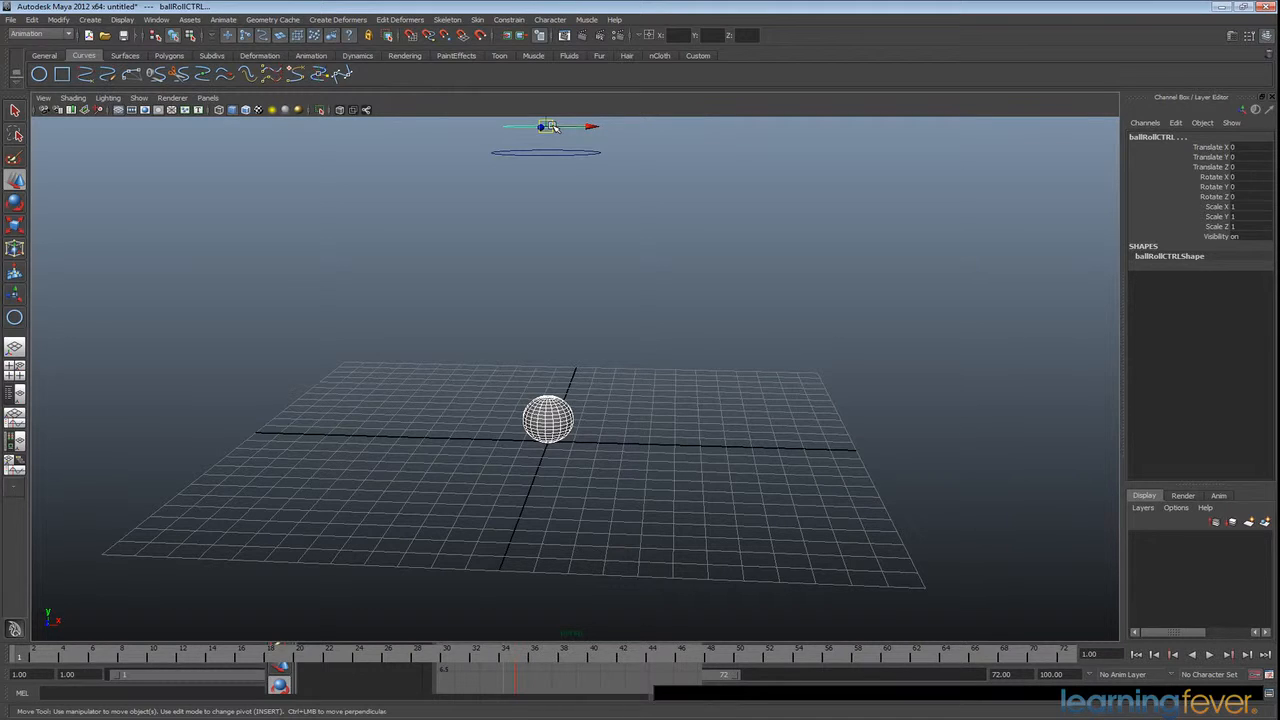
pyautogui.press('Down')
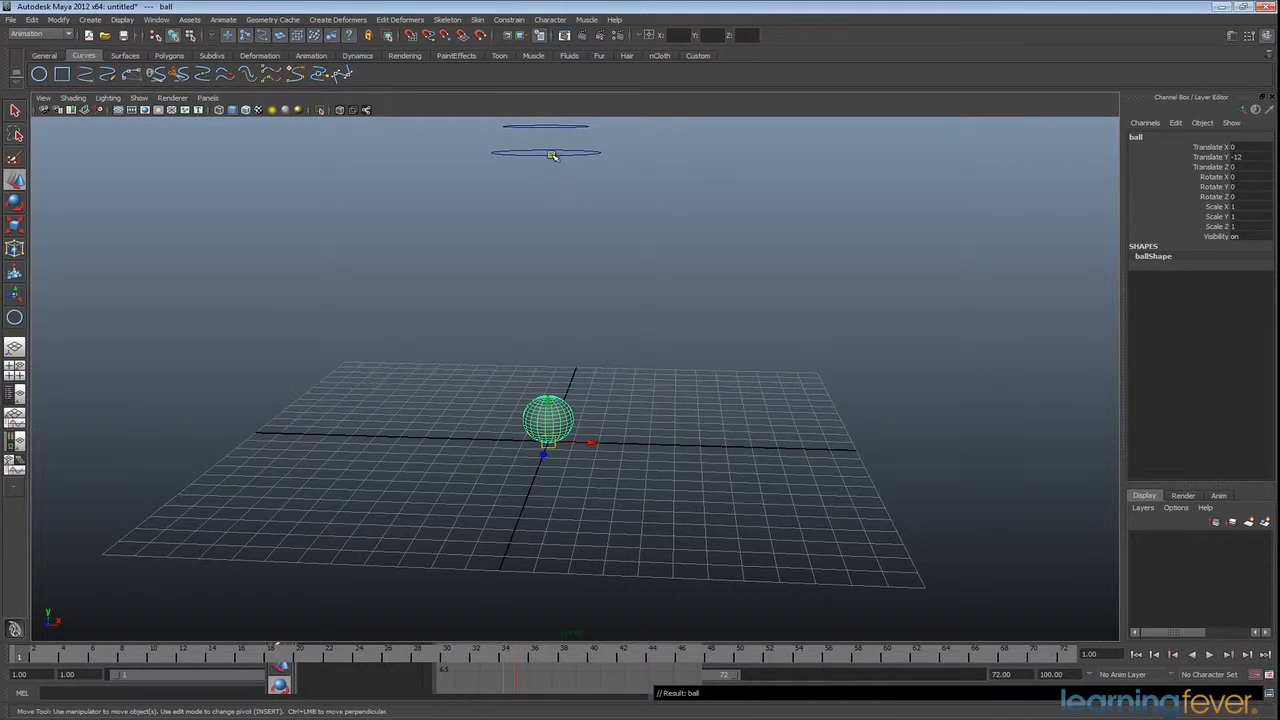
# Step: Select masterCTRL, play back the animation to check how the ball follows the controls, and return to frame 1
pyautogui.click(552, 154)
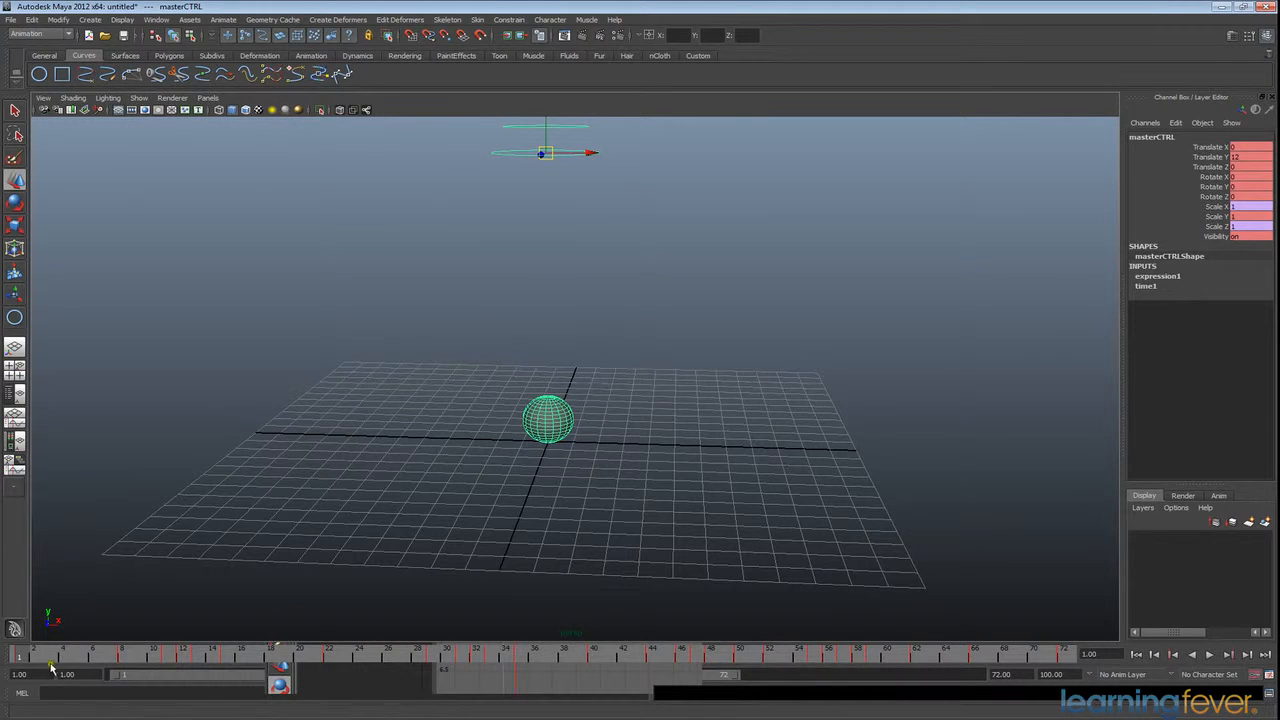
pyautogui.click(1211, 655)
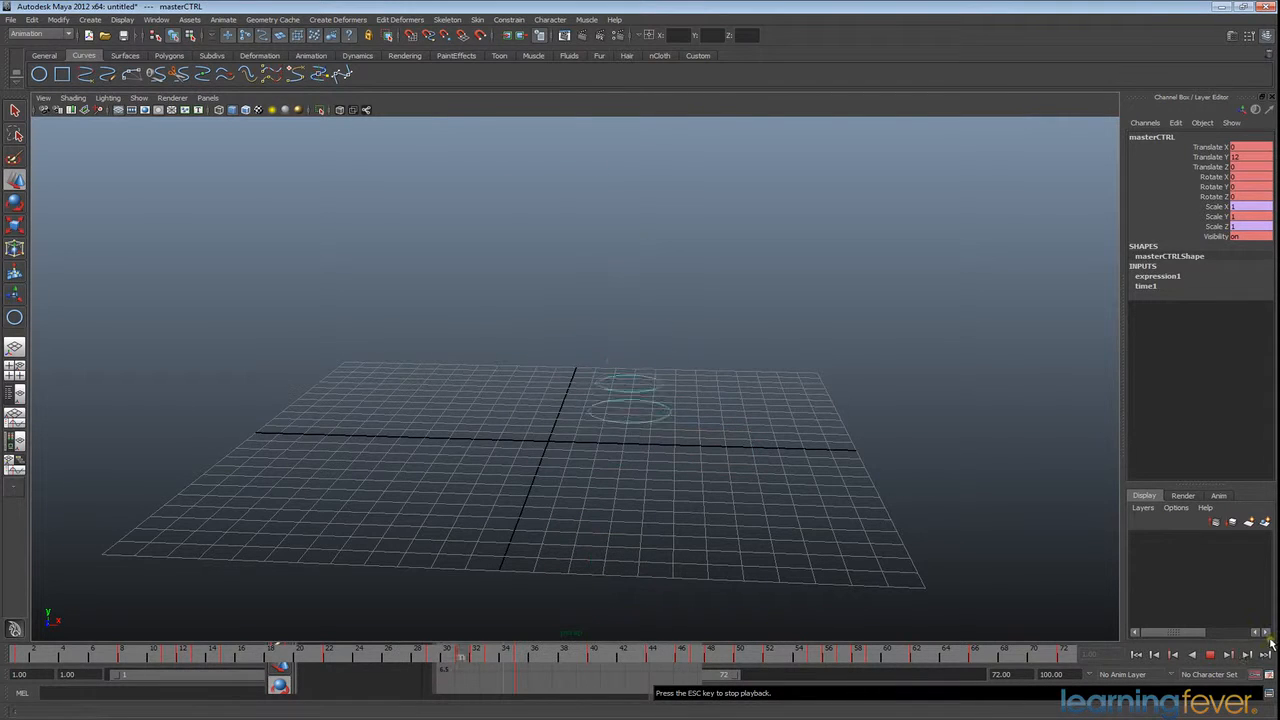
pyautogui.click(1210, 654)
pyautogui.click(1137, 654)
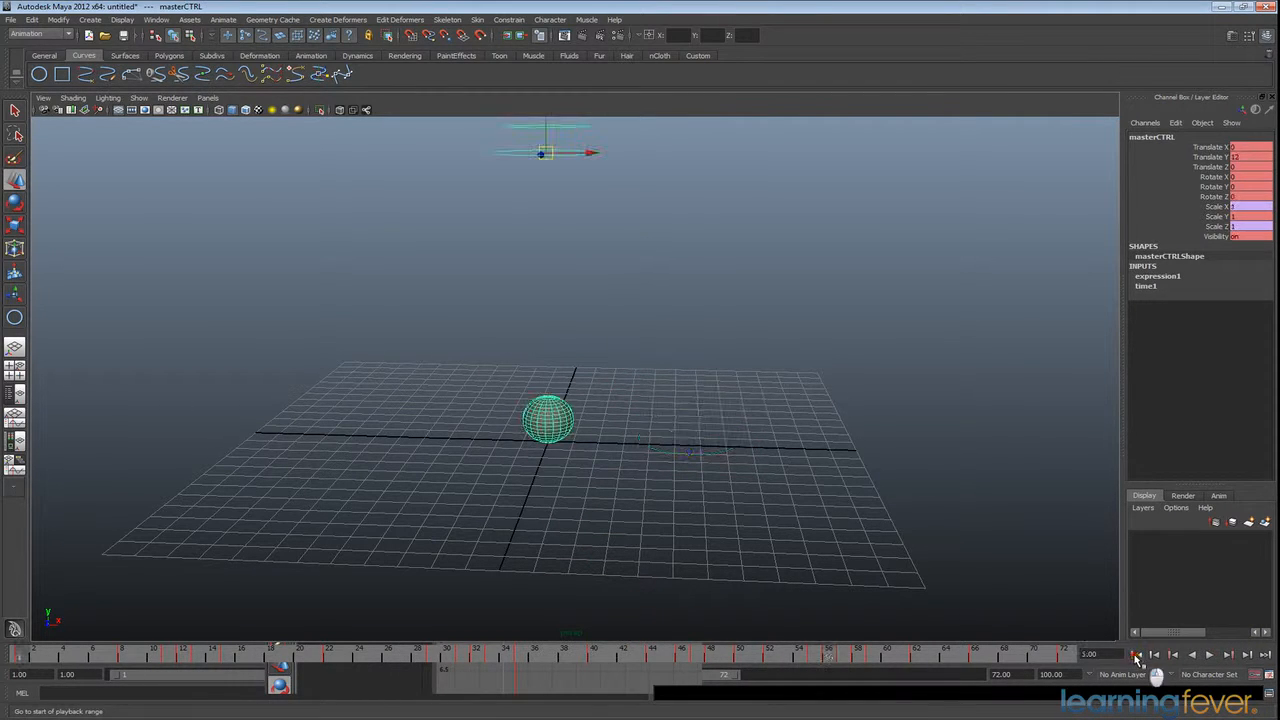
# Step: Compare the ball's channels with ballRollCTRL's, set the ball's Translate Y to 0 and play back the animation
pyautogui.click(620, 417)
pyautogui.click(558, 420)
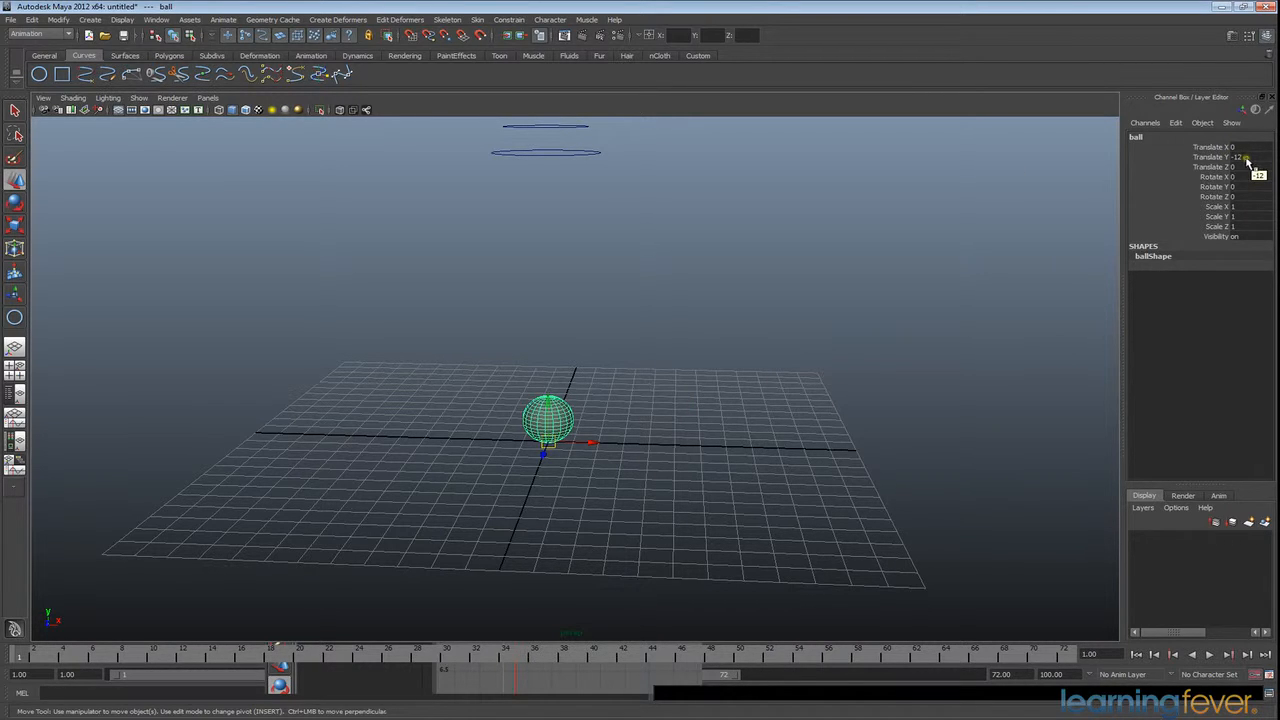
pyautogui.click(553, 127)
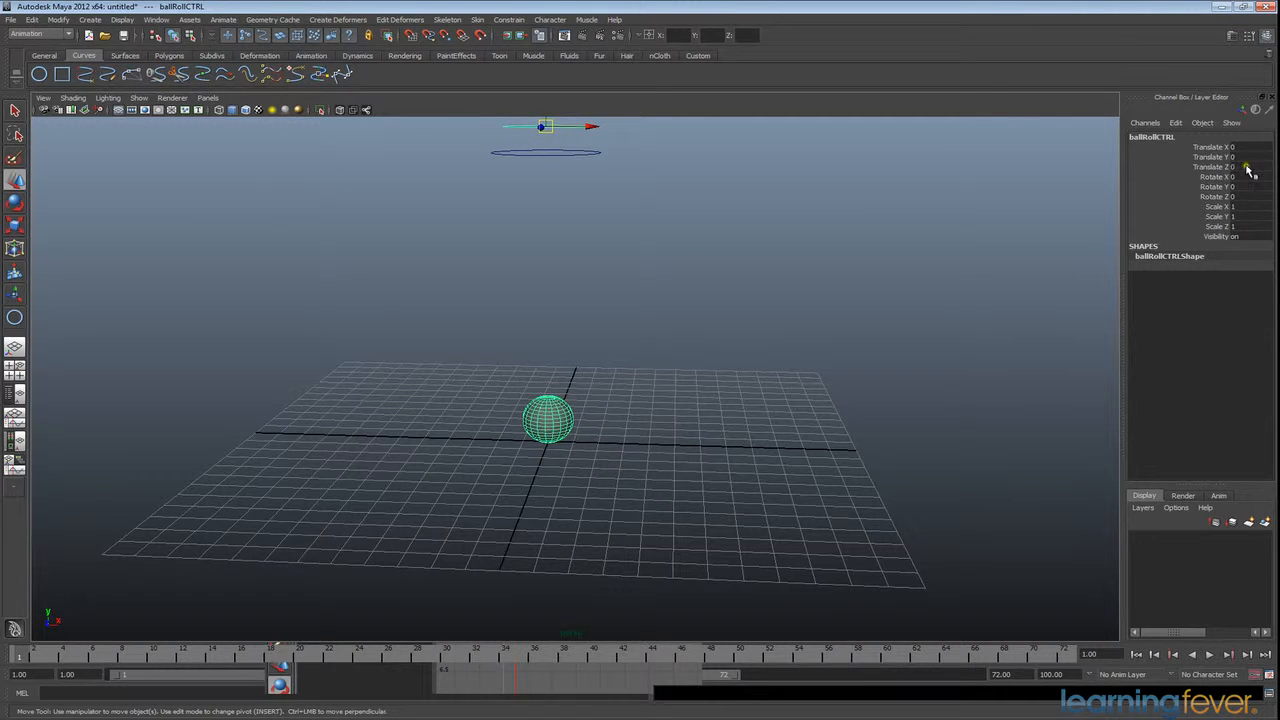
pyautogui.click(561, 430)
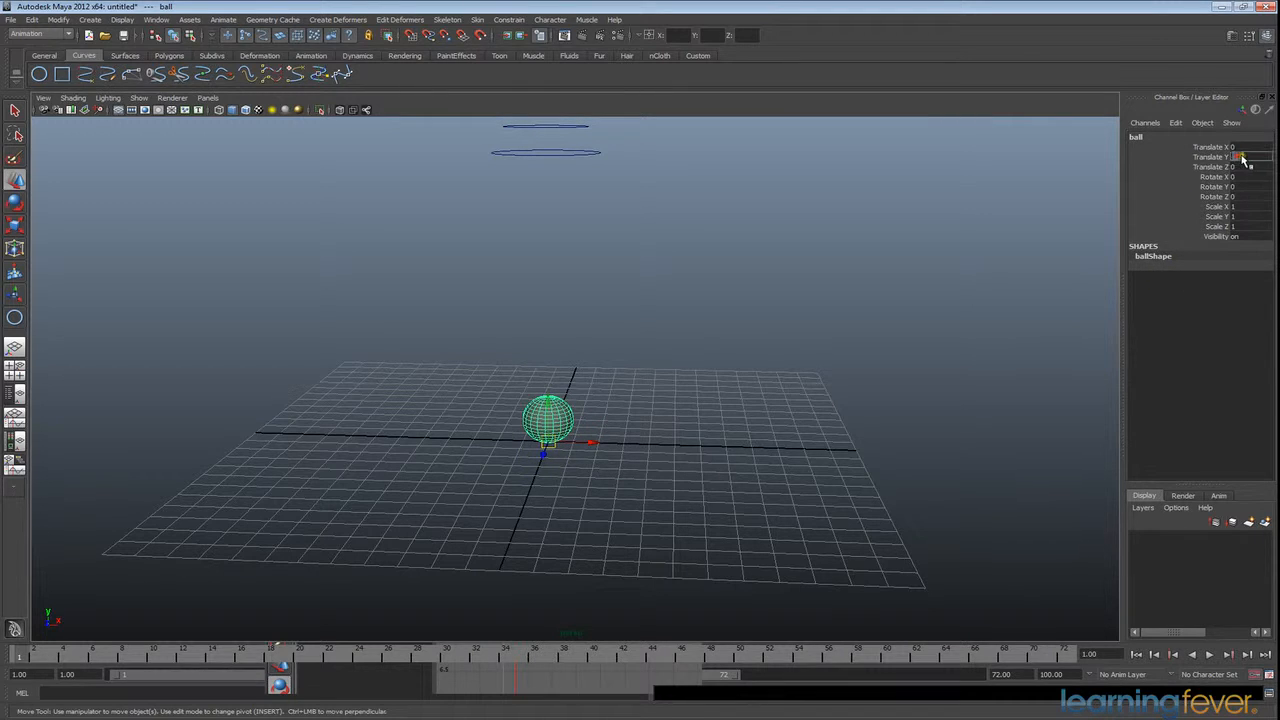
pyautogui.press('Return')
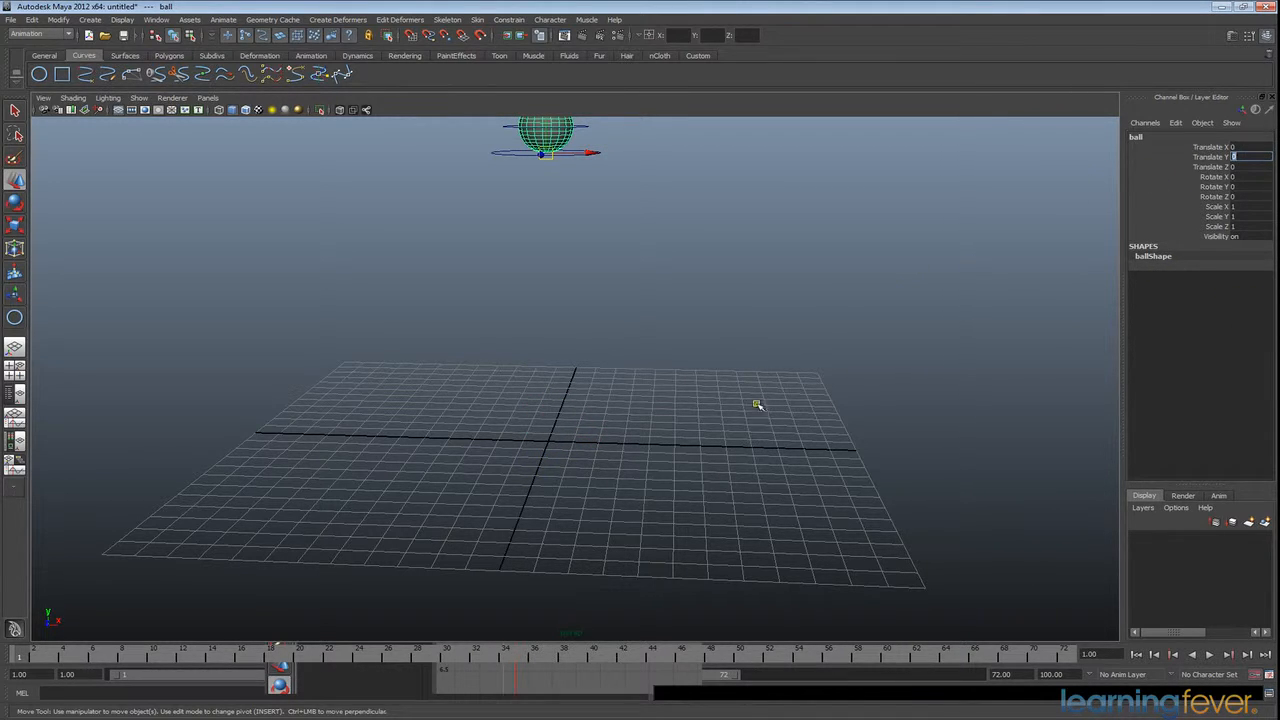
pyautogui.click(1213, 655)
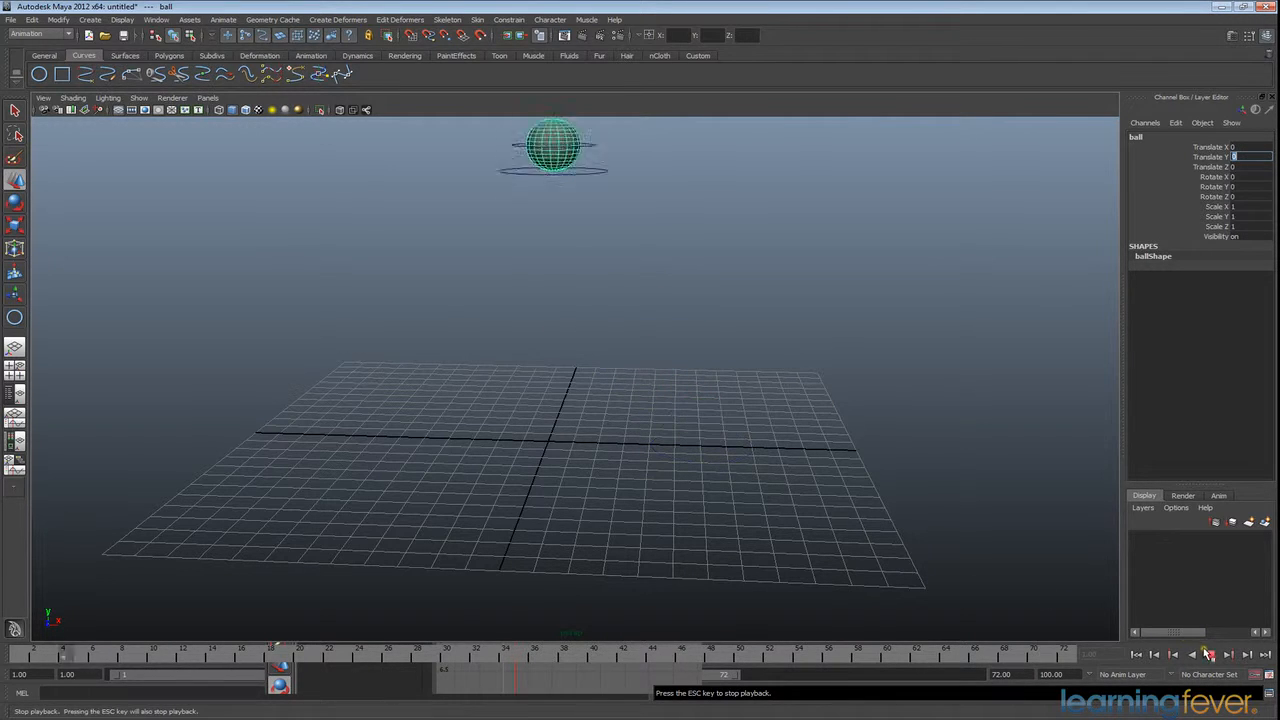
pyautogui.click(1208, 654)
# Step: Set a key on all channels of ballRollCTRL at frame 1
pyautogui.click(627, 308)
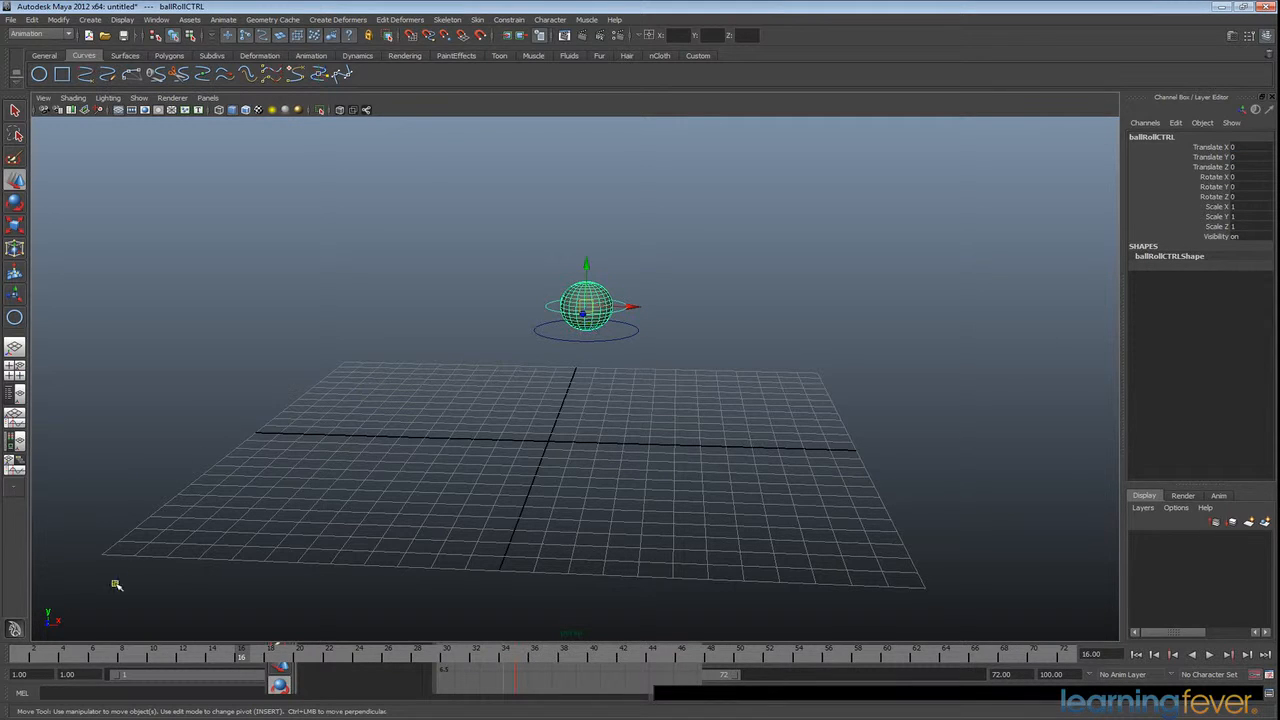
pyautogui.click(32, 652)
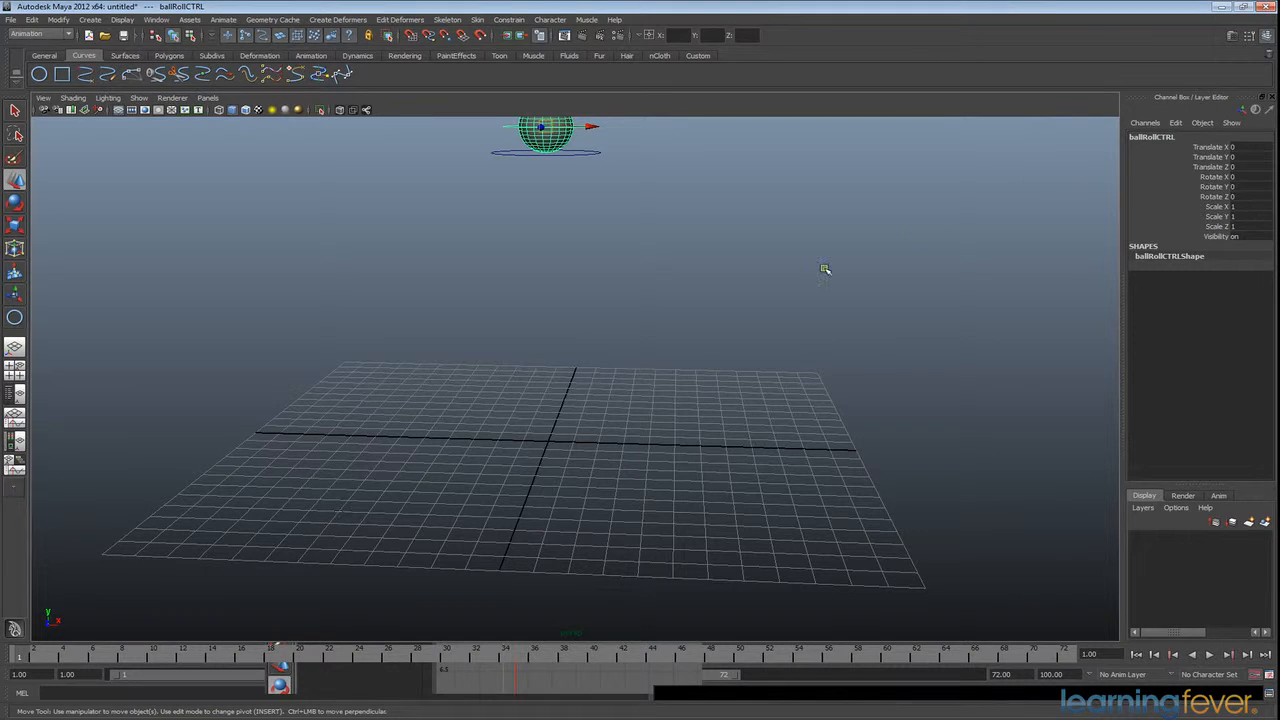
pyautogui.press('s')
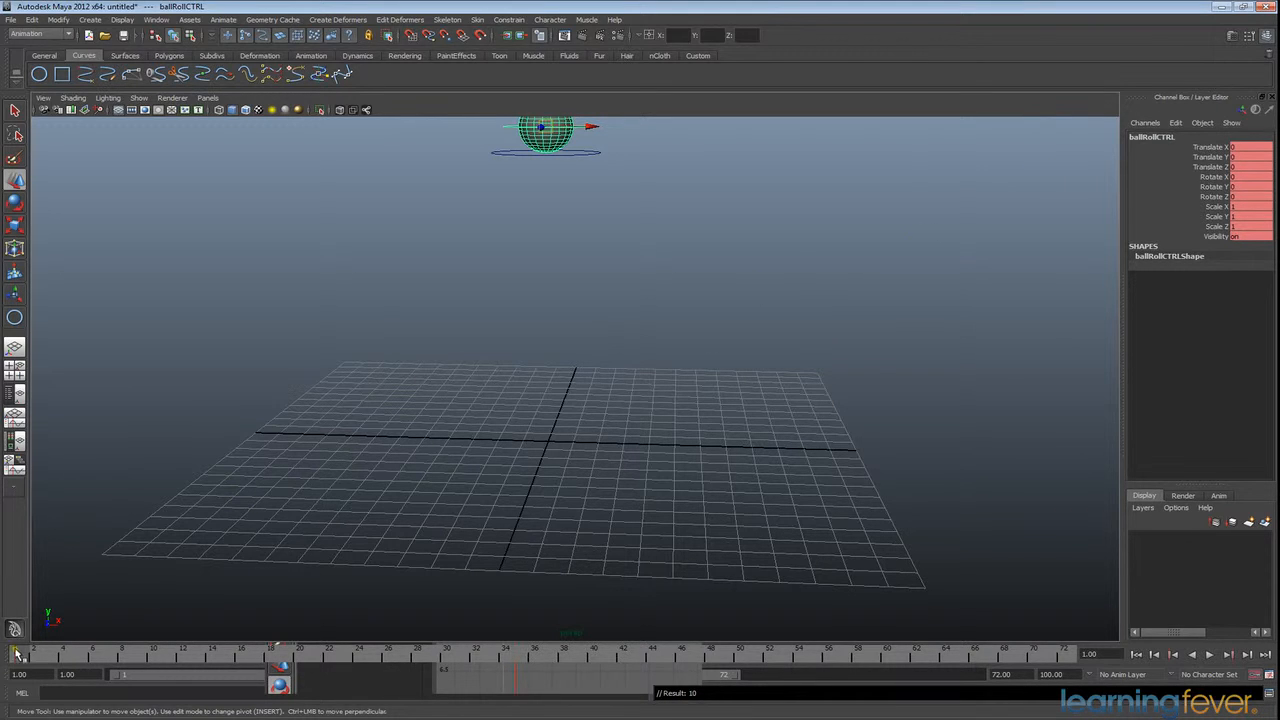
# Step: Rotate ballRollCTRL at frame 72 and set its Rotate Z to -180
pyautogui.moveTo(20, 660); pyautogui.dragTo(1073, 660)
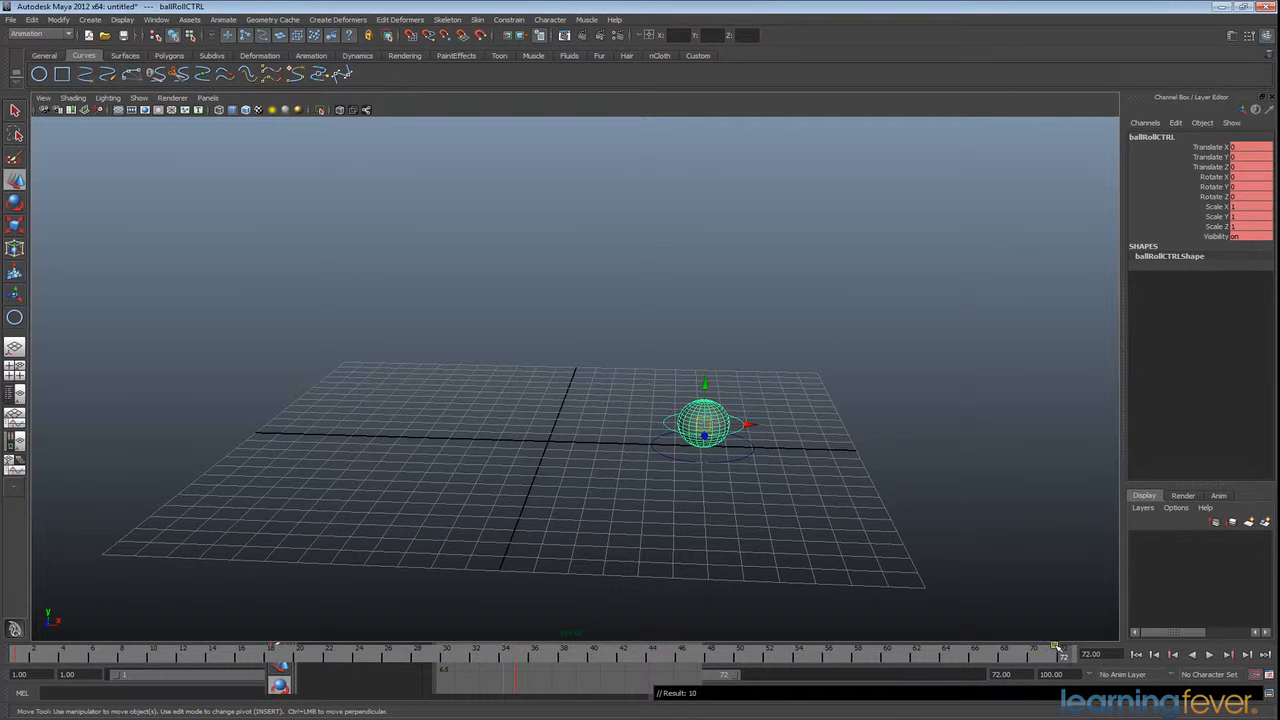
pyautogui.press('e')
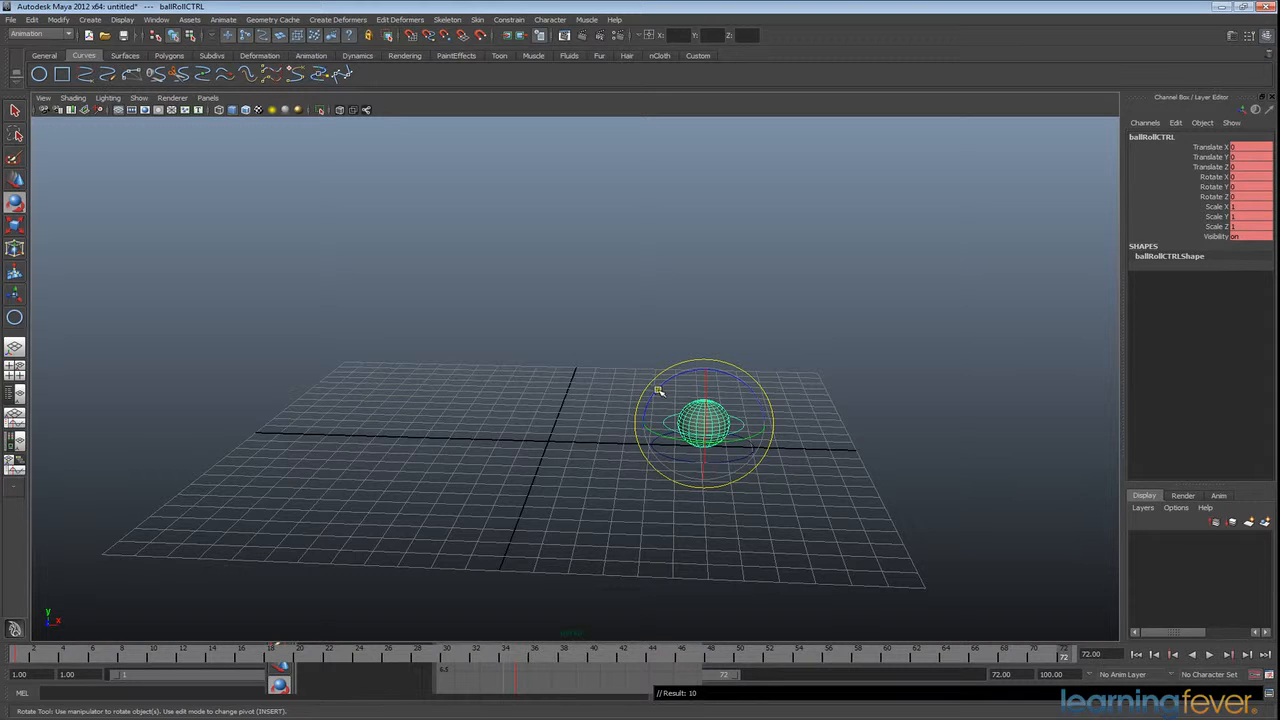
pyautogui.moveTo(656, 391); pyautogui.dragTo(880, 436)
pyautogui.click(1247, 197)
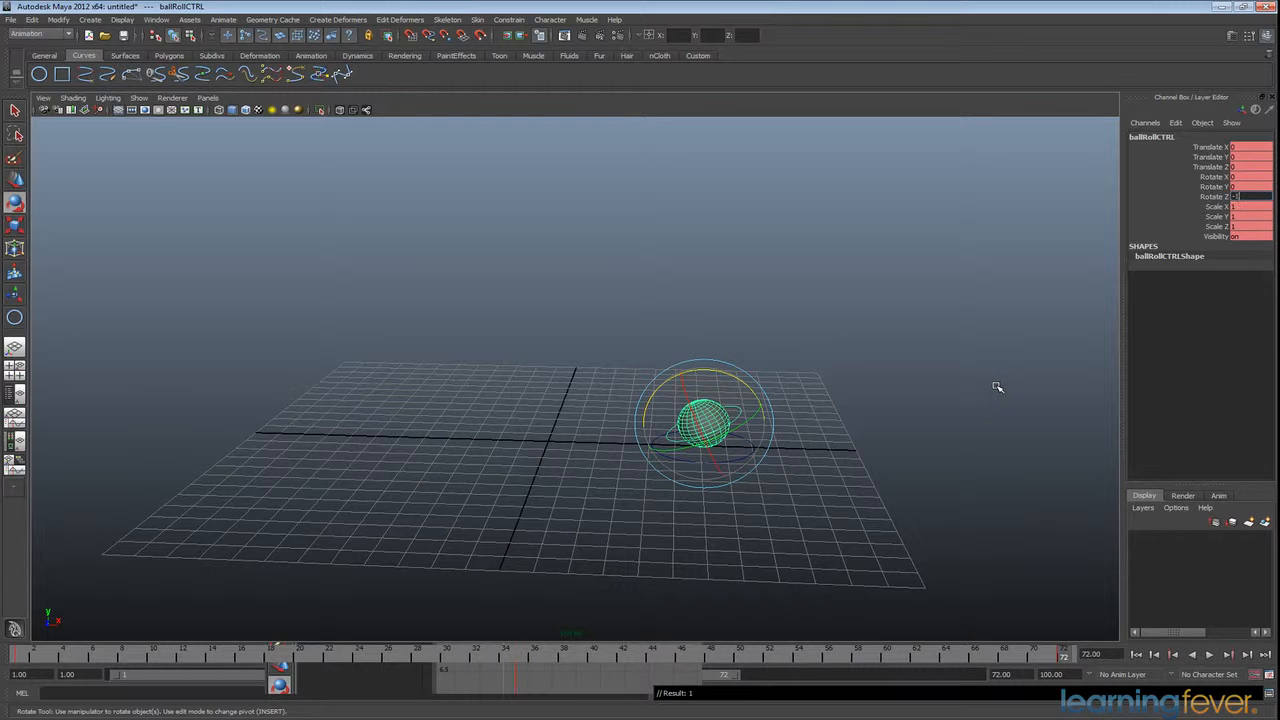
pyautogui.press('Return')
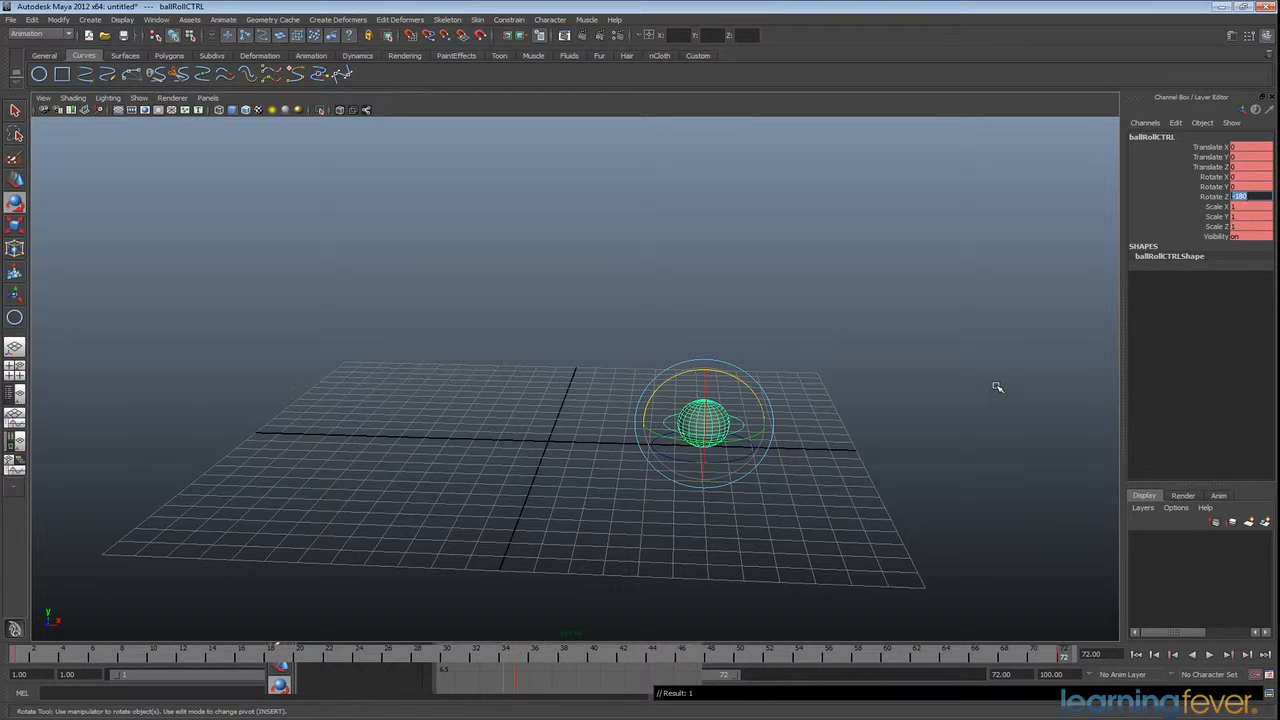
# Step: Deselect everything, play back and scrub the animation to frame 39 to check the ball's roll, and select the ball
pyautogui.click(322, 490)
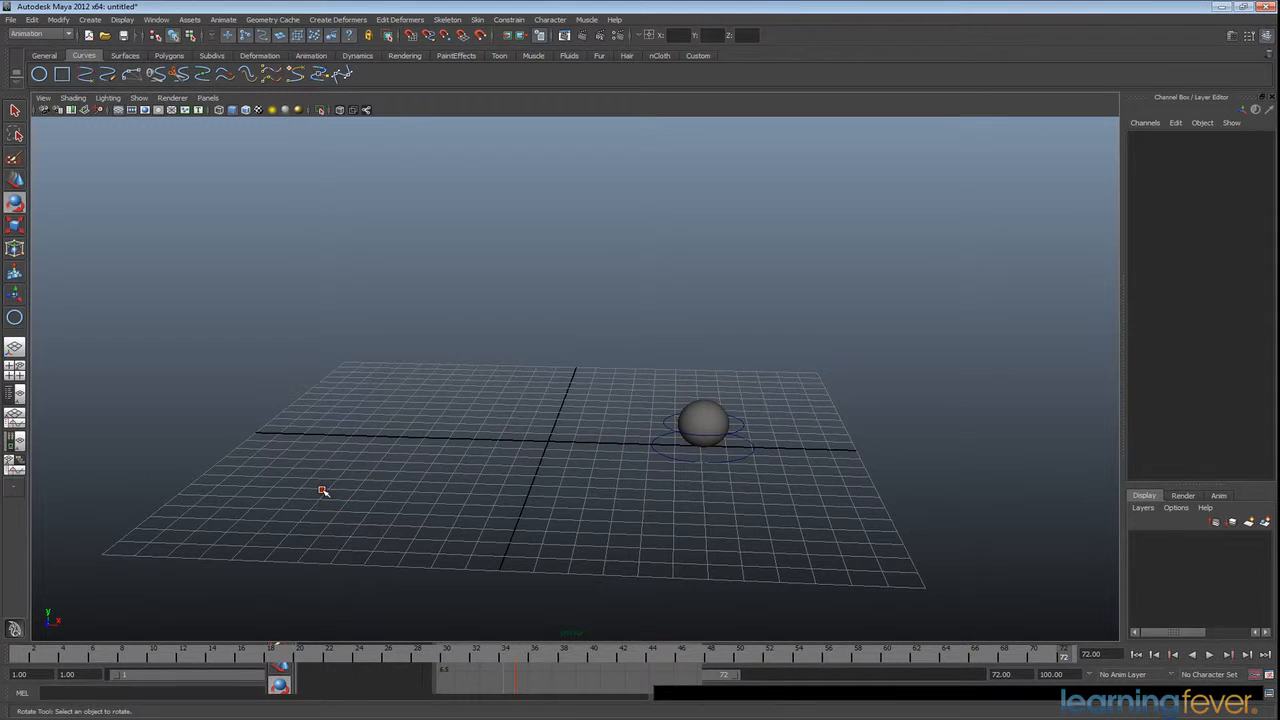
pyautogui.click(1209, 654)
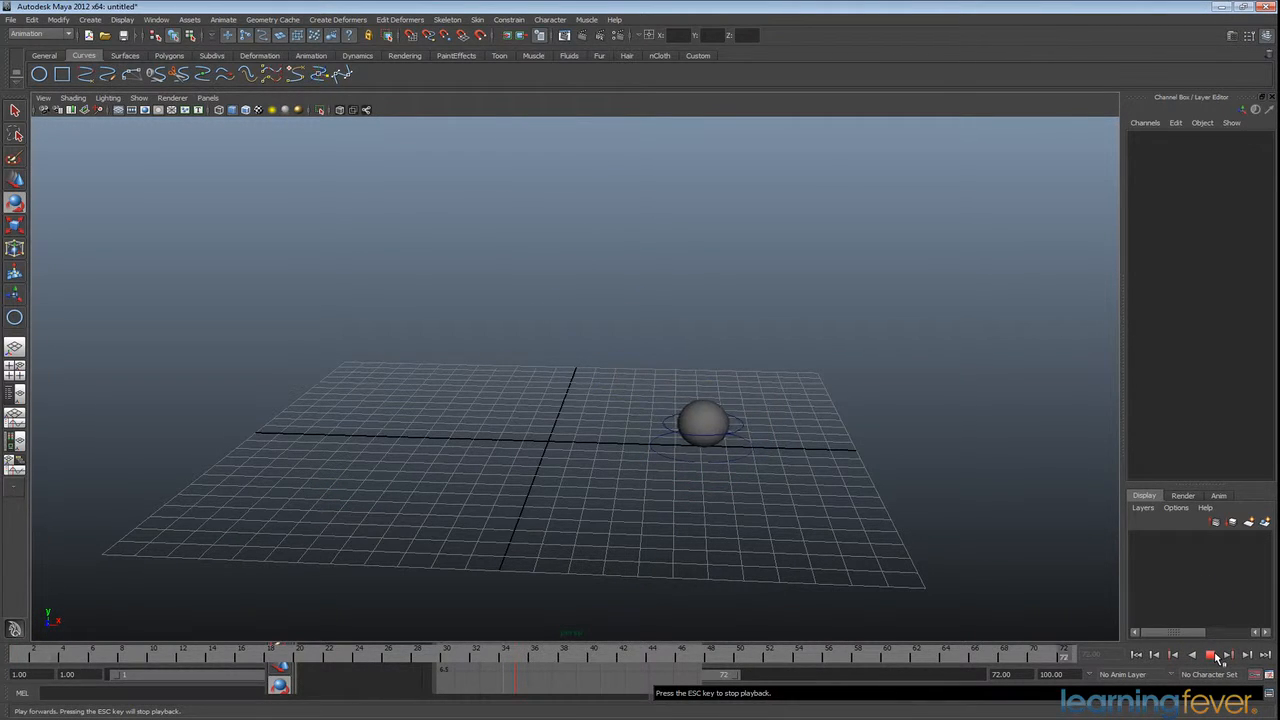
pyautogui.click(1210, 654)
pyautogui.moveTo(880, 655); pyautogui.dragTo(597, 702)
pyautogui.click(664, 348)
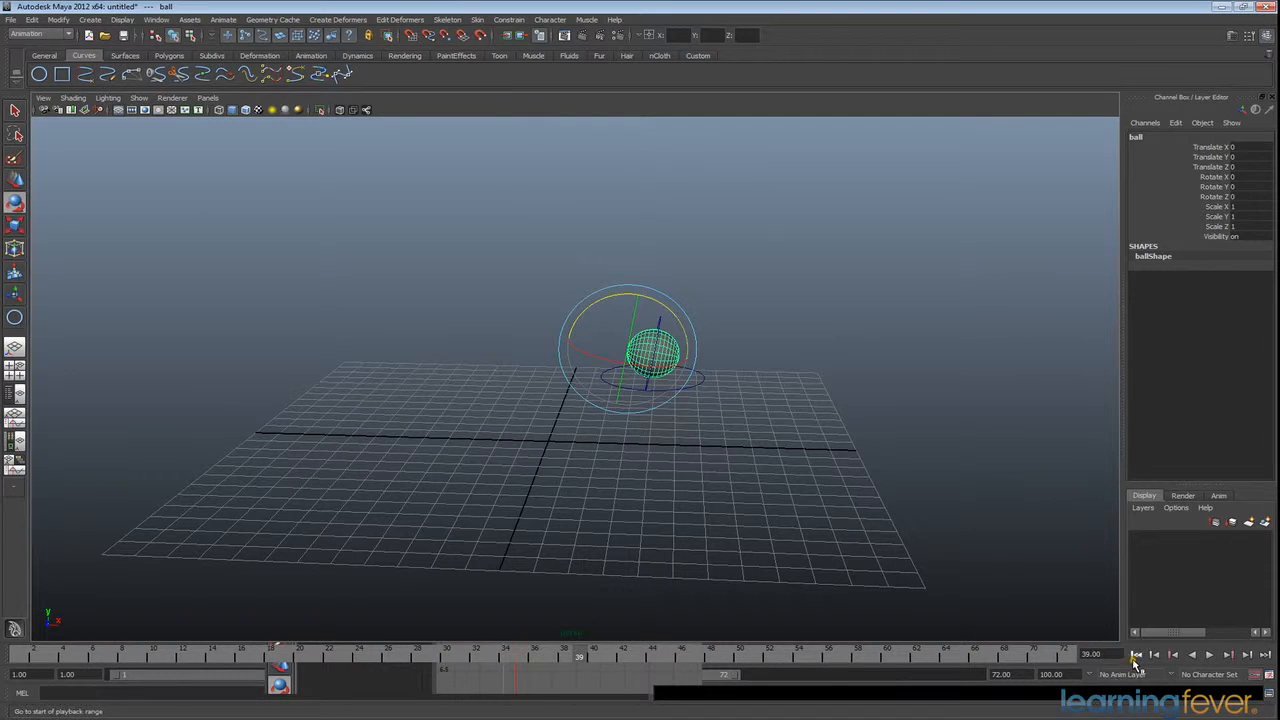
# Step: Play the animation from frame 1 and hide the NURBS curves in the viewport
pyautogui.click(1136, 656)
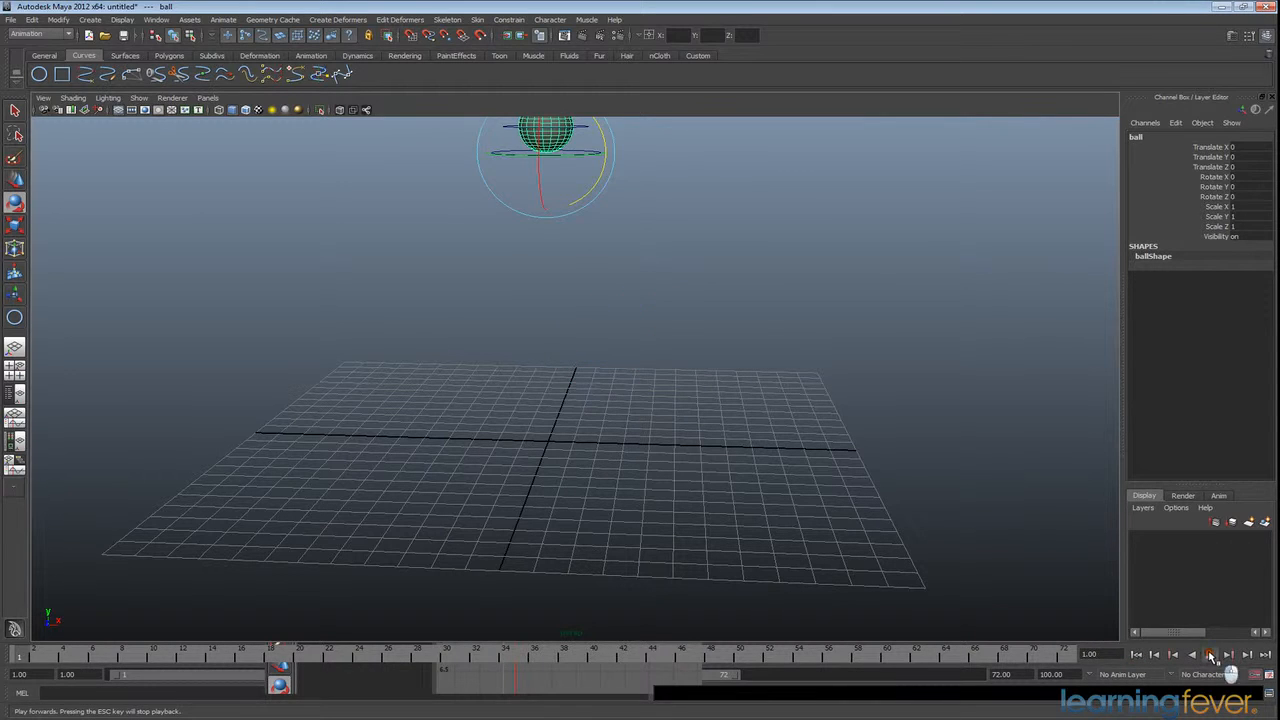
pyautogui.click(1210, 655)
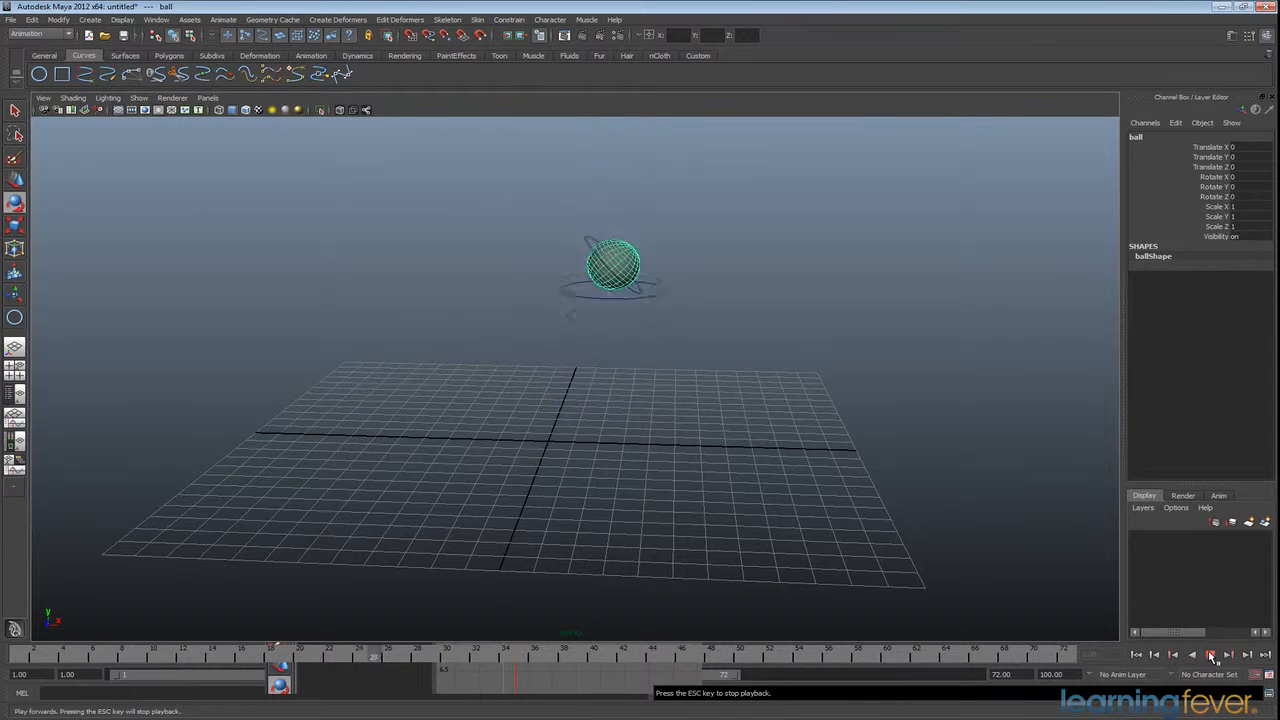
pyautogui.click(139, 98)
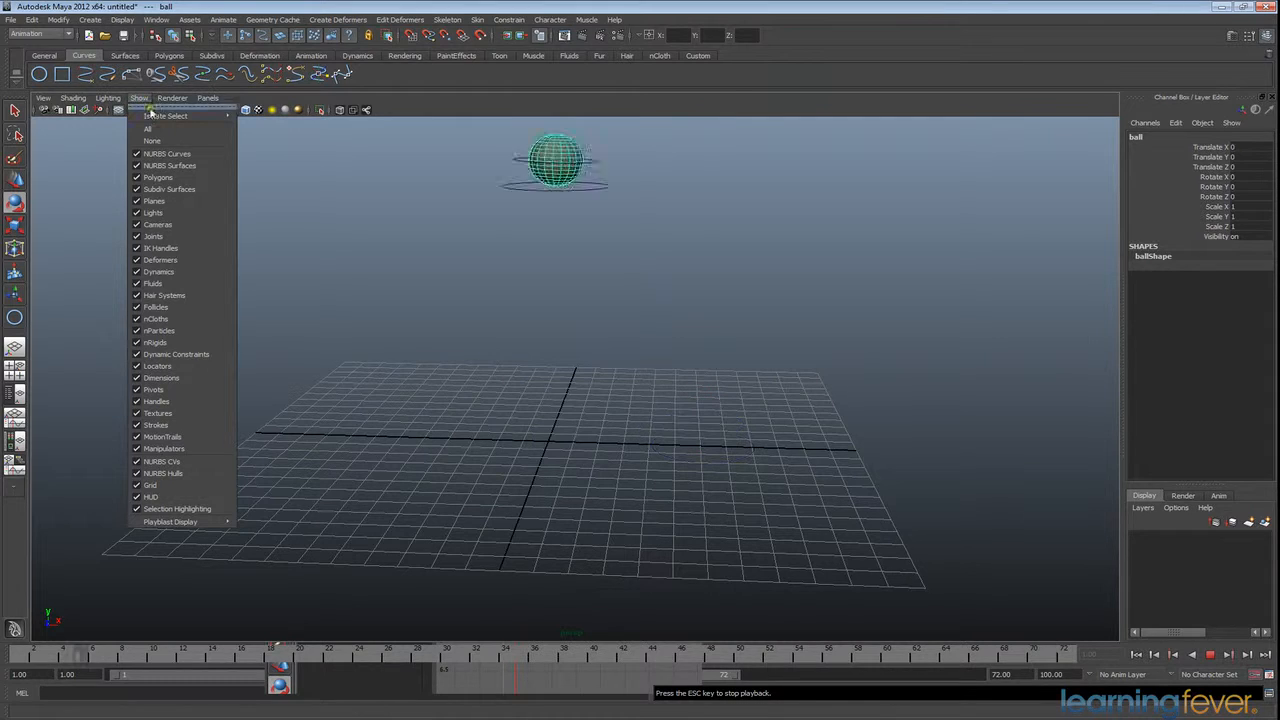
pyautogui.click(170, 155)
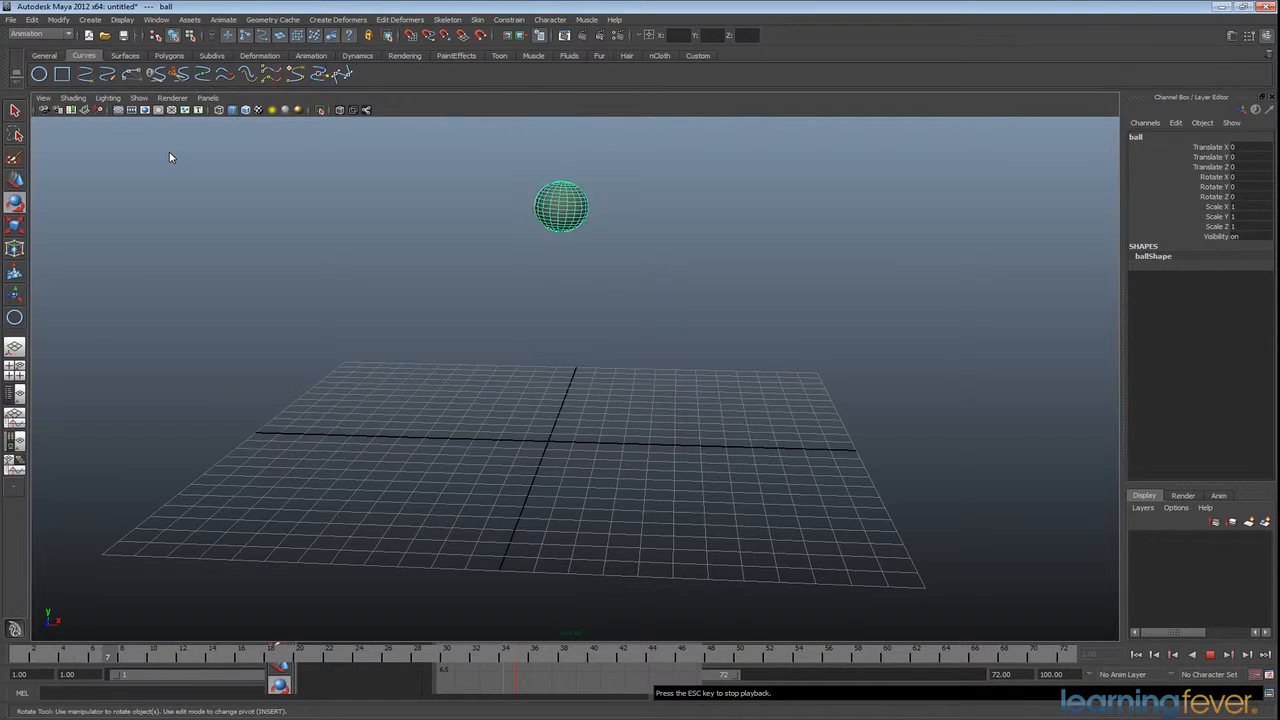